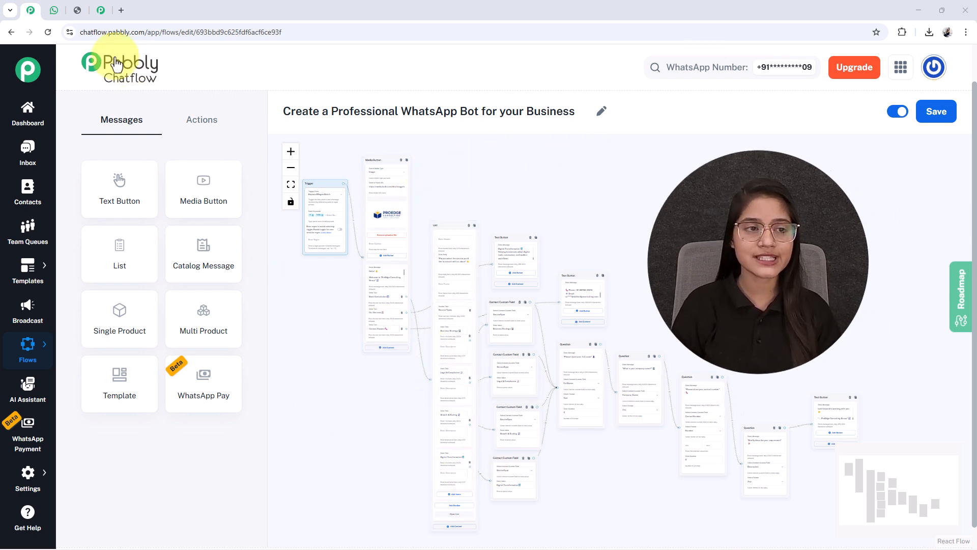
Switch to WhatsApp Web and send the message "Hi" in the Any Business chat
click(54, 11)
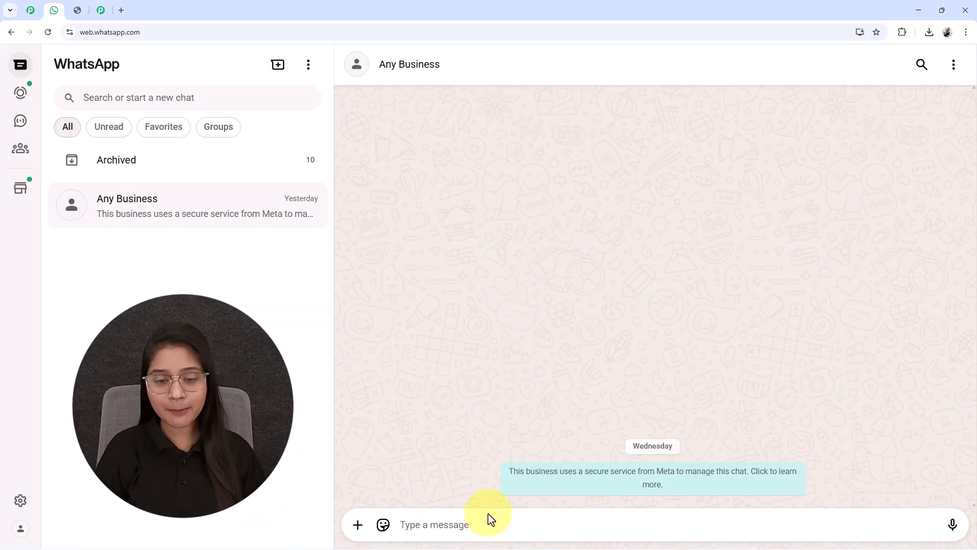
text(Hi)
key(Return)
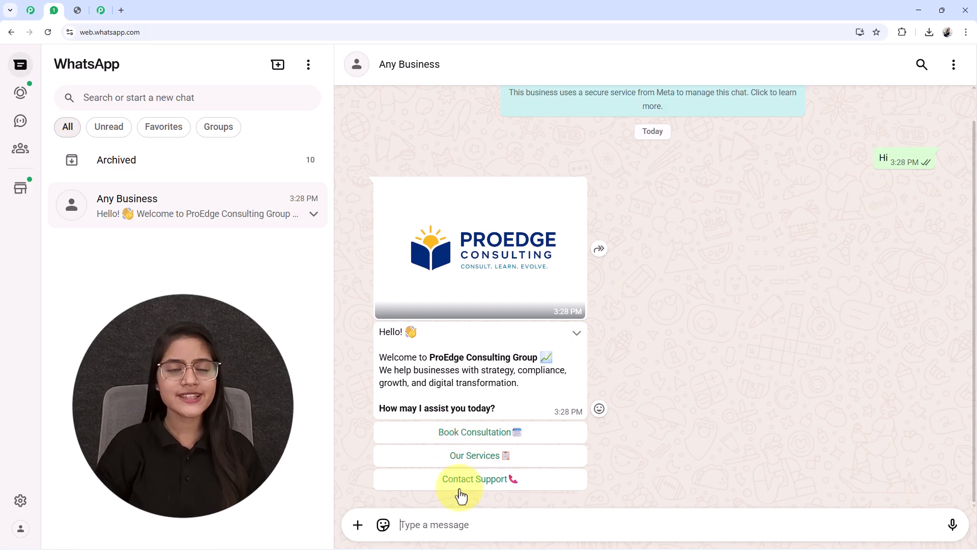
Choose Book Consultation in the bot's welcome message and submit Legal & Compliance as the service
click(456, 432)
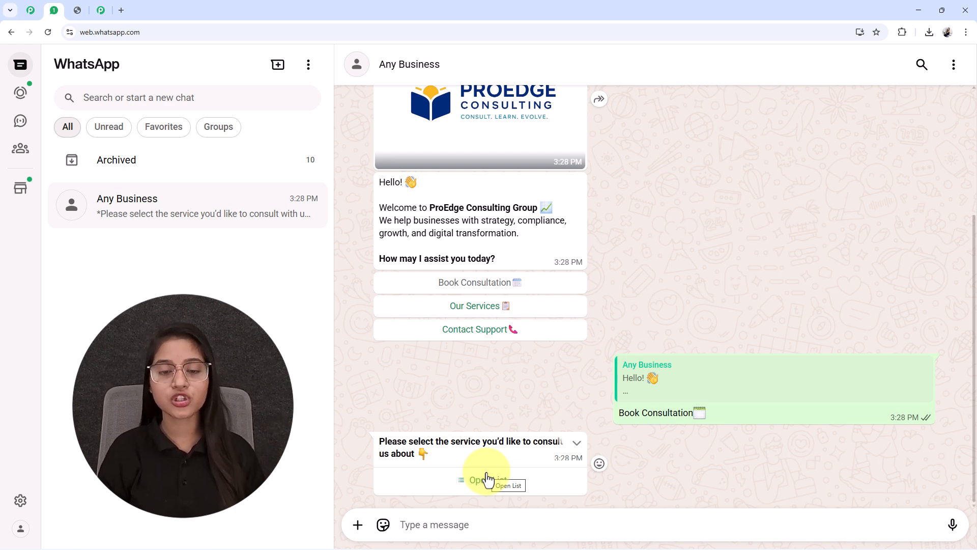
click(487, 478)
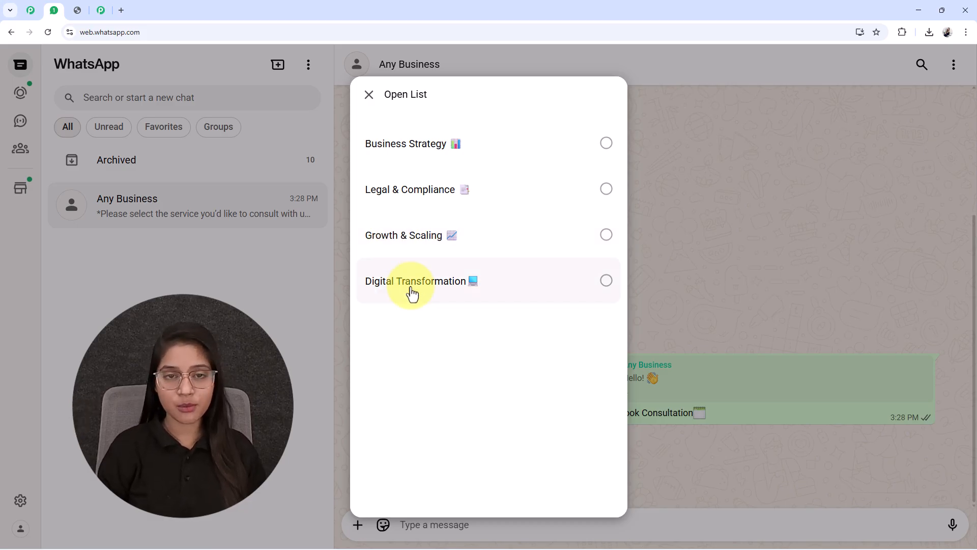
click(405, 191)
click(586, 493)
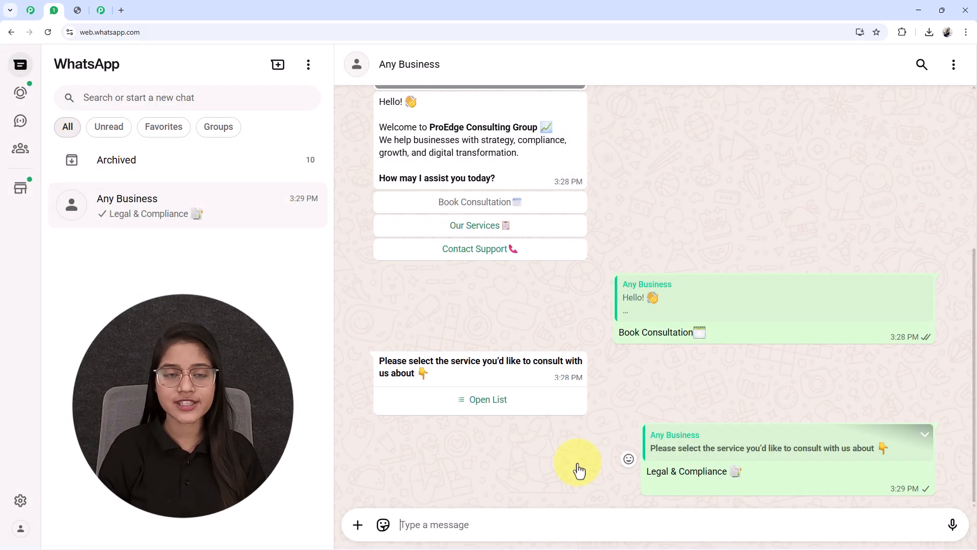
Answer the bot's full name question with the customer's full name
click(463, 529)
text(ta)
key(BackSpace)
key(BackSpace)
text(t)
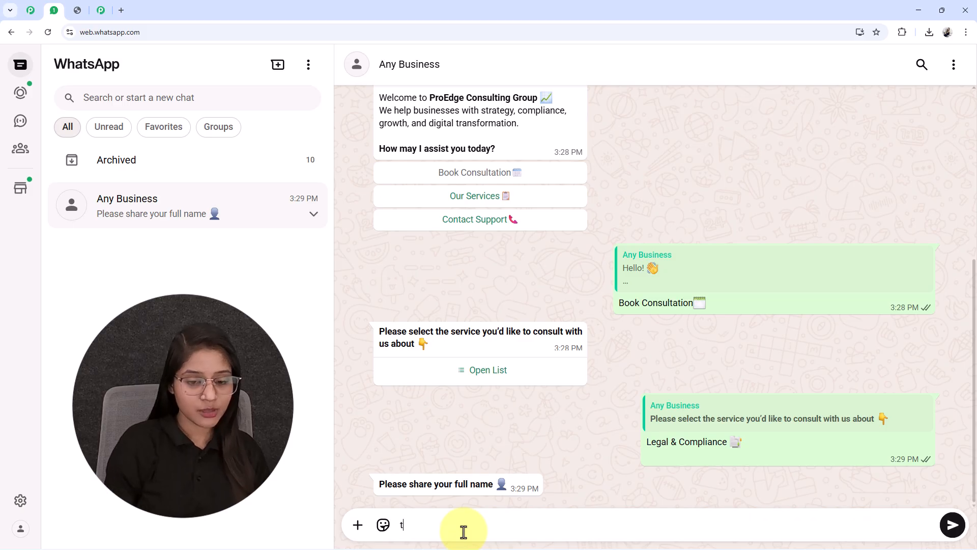
key(BackSpace)
text(Test)
key(BackSpace)
text(e)
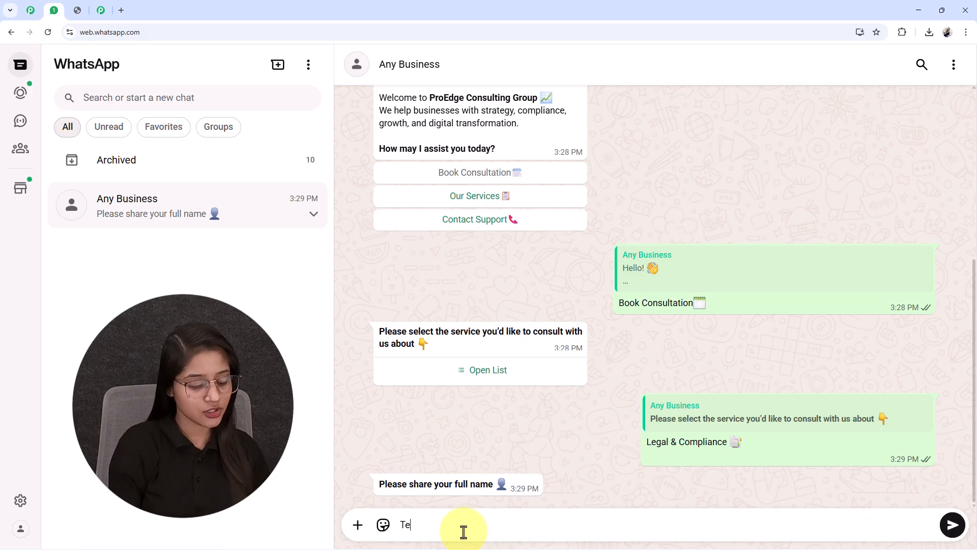
text(st User)
key(Return)
Answer the bot's company name question with Pabbly and reply to the following question with the contact number
text(Pabby)
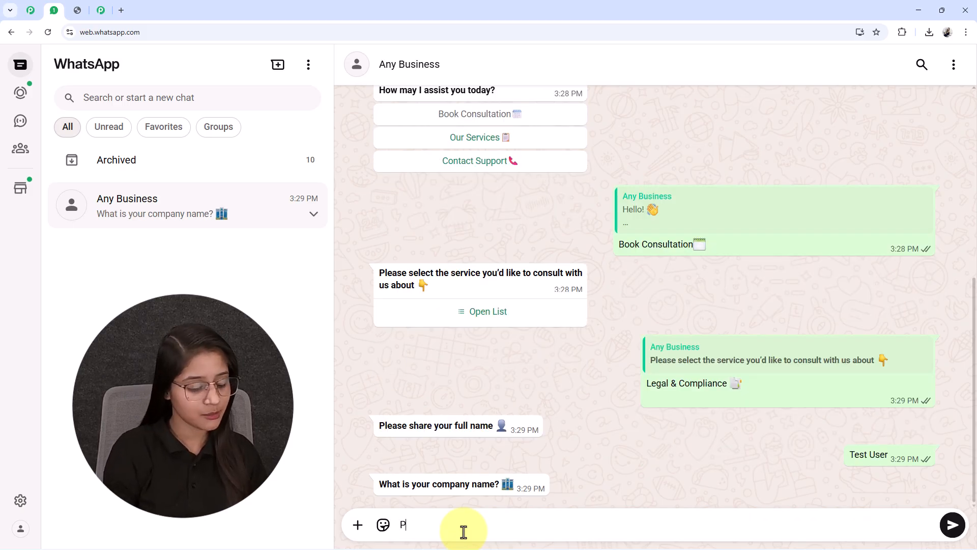
key(BackSpace)
key(BackSpace)
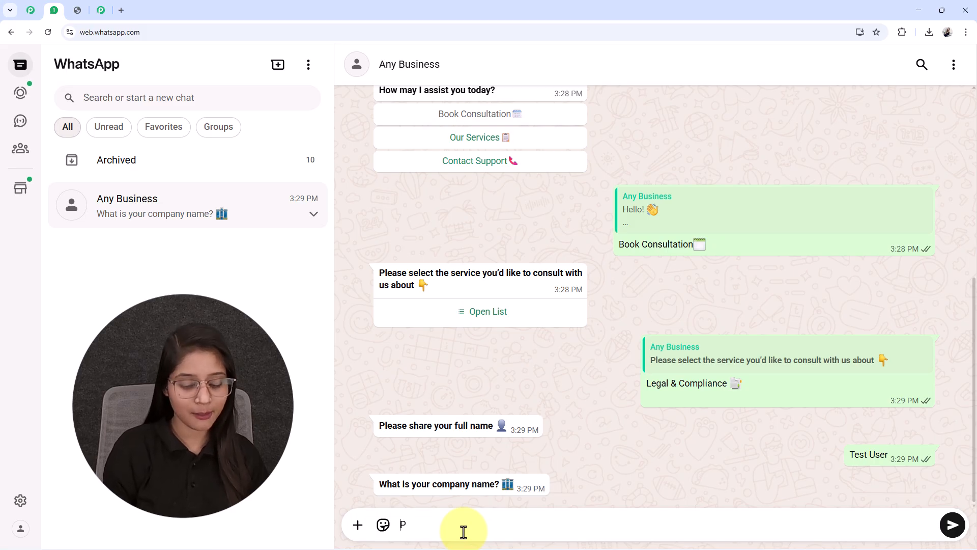
text(abbly)
key(Return)
text(8989898989)
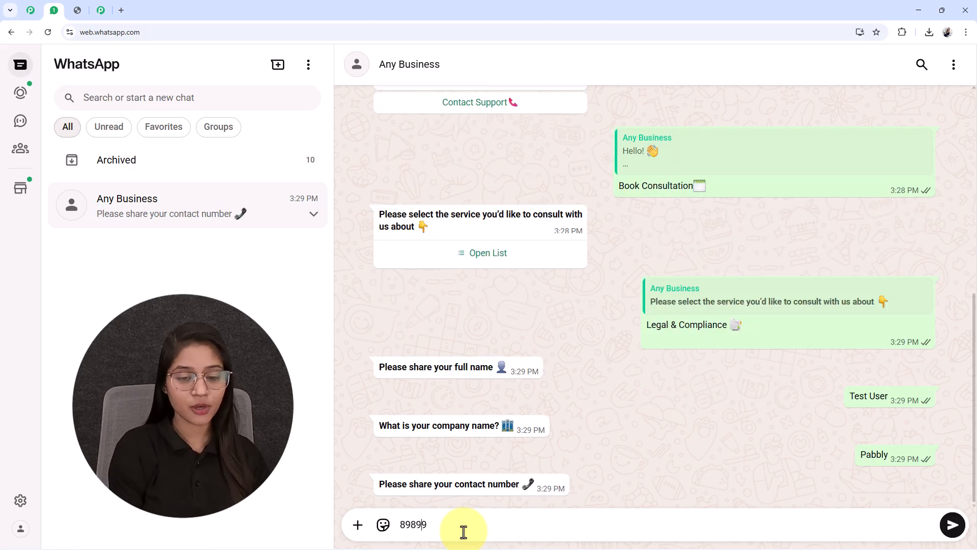
key(Return)
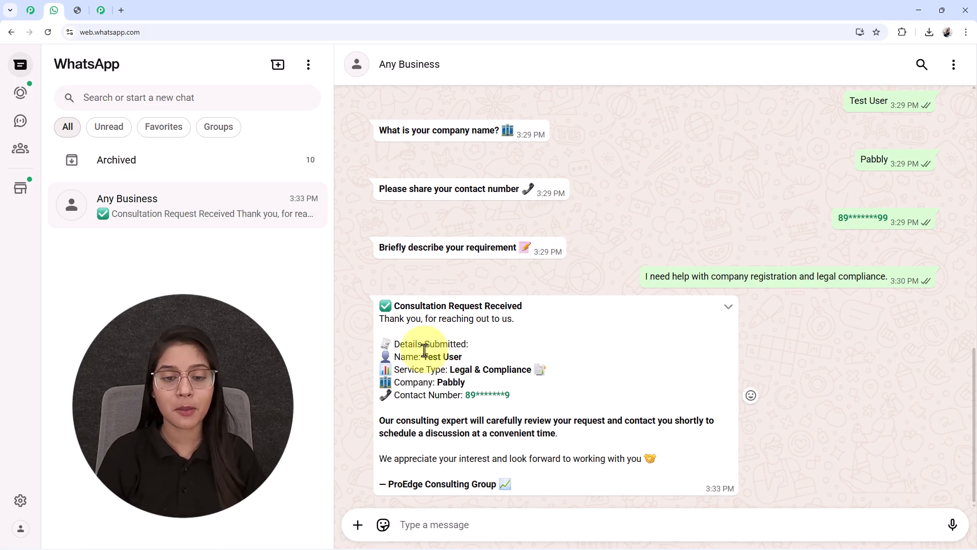
Review the submitted details in the consultation confirmation, the earlier chat replies and the coupon offer image
drag(423, 354, 590, 384)
click(519, 362)
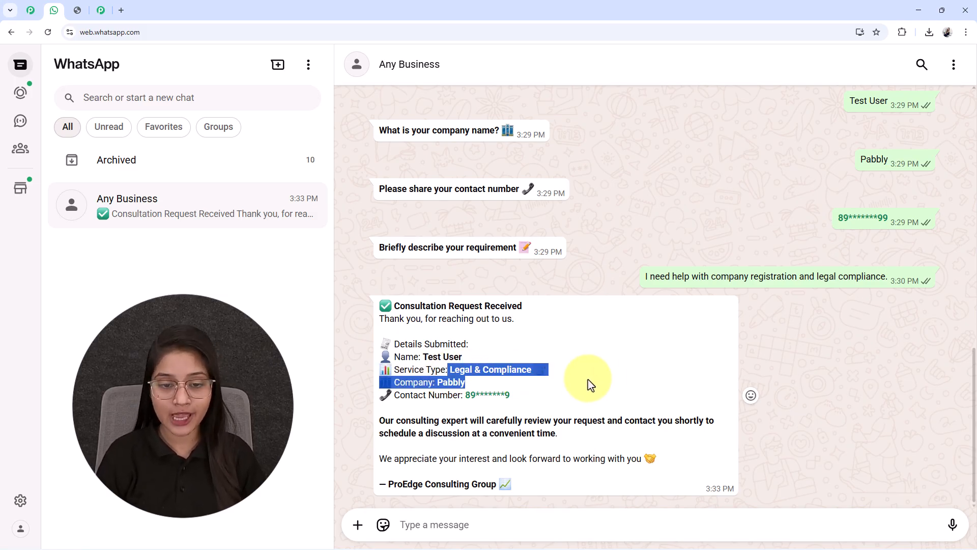
click(468, 435)
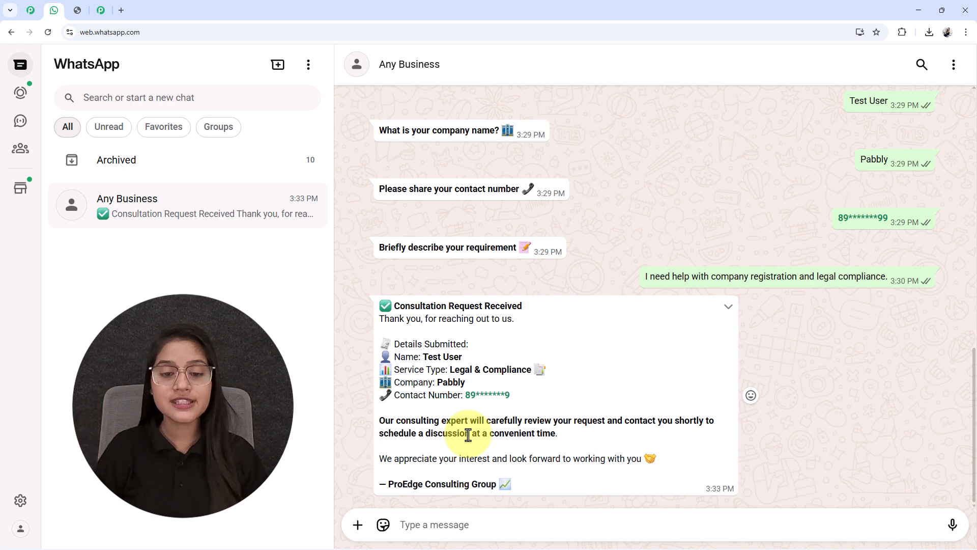
scroll(468, 434, up, 1)
scroll(564, 367, up, 3)
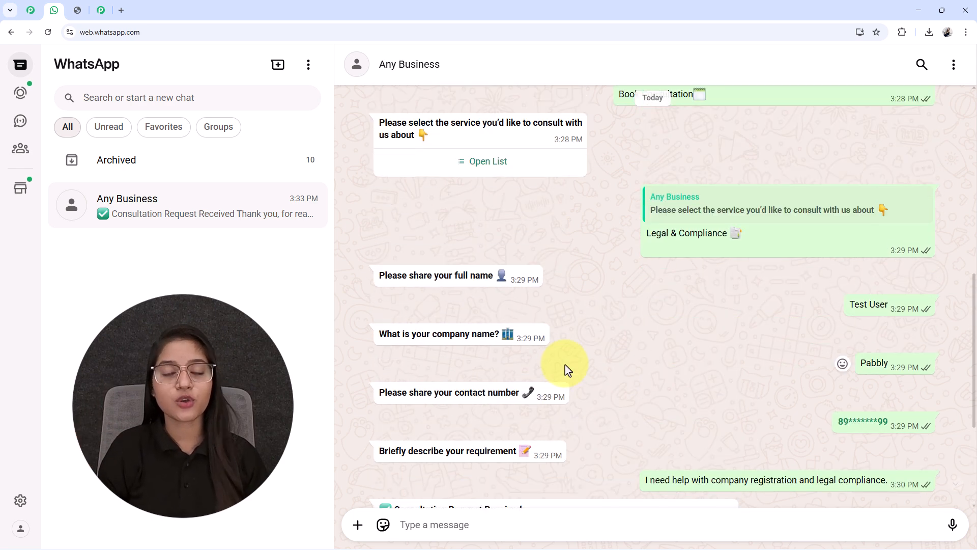
scroll(566, 368, down, 4)
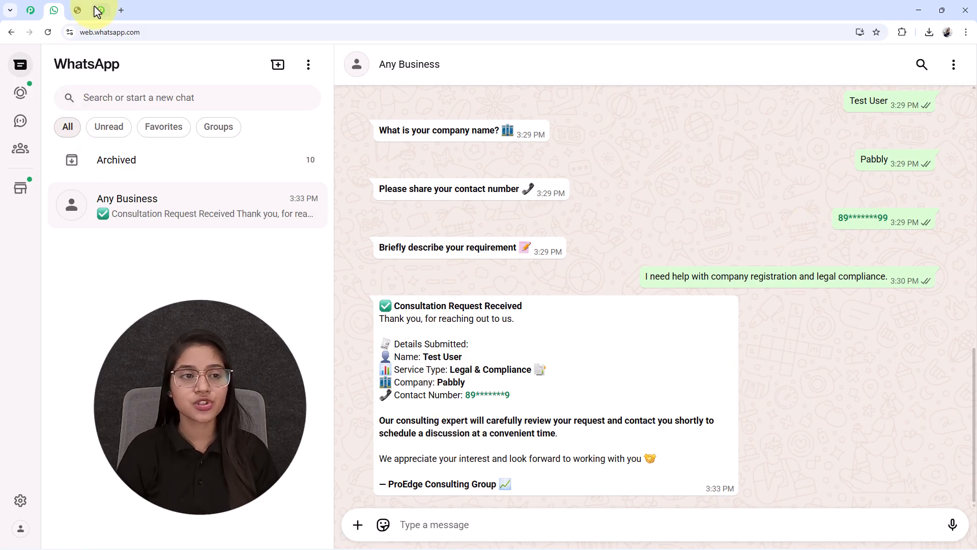
click(76, 10)
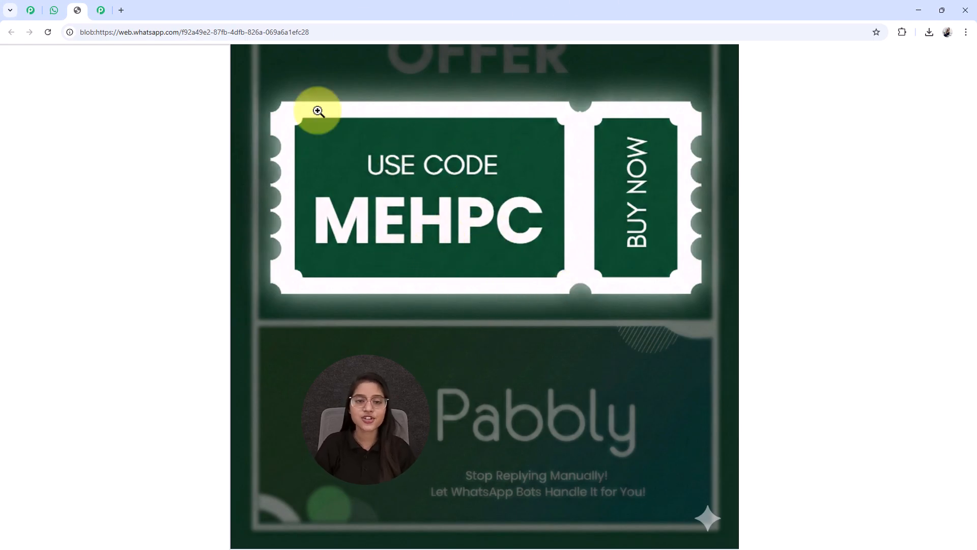
click(53, 11)
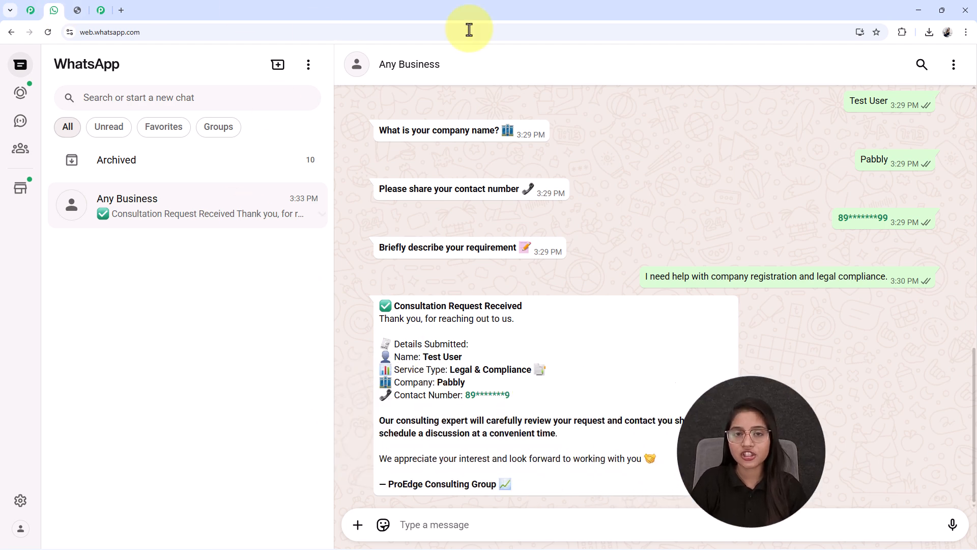
Open the Pabbly Chatflow website at pabbly.com/chatflow in a new browser tab
click(121, 10)
text(pabbly.com/chatflow)
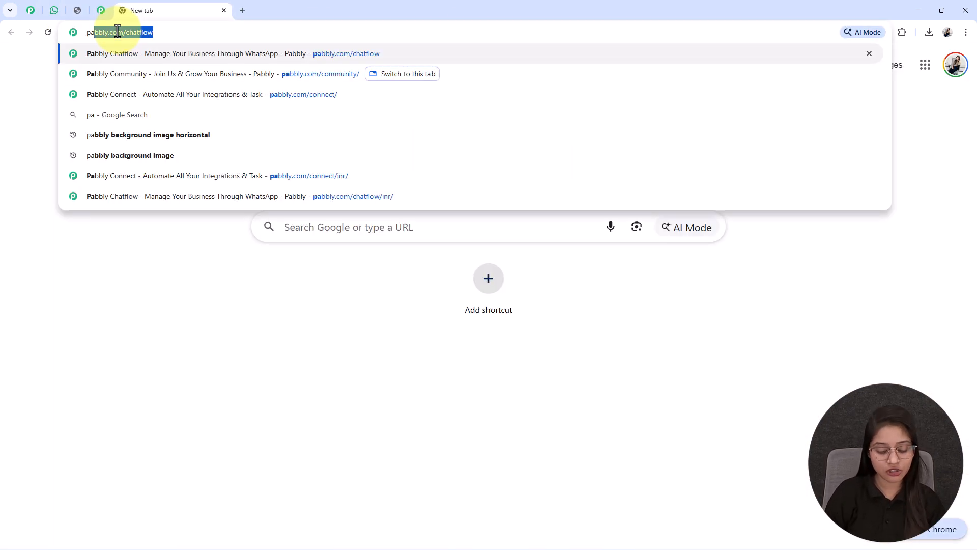
key(Right)
key(Return)
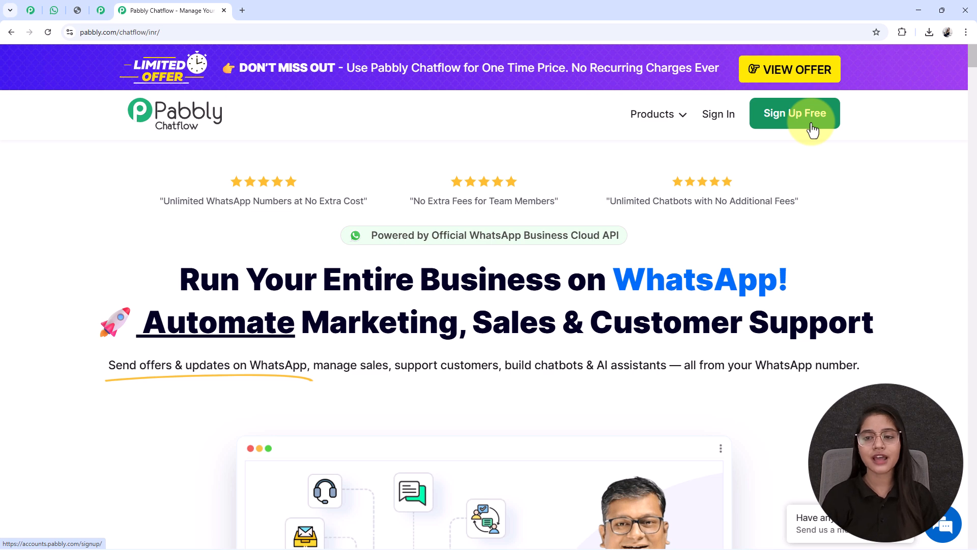
Sign in to the Pabbly account and access the Pabbly Chatflow app
click(724, 115)
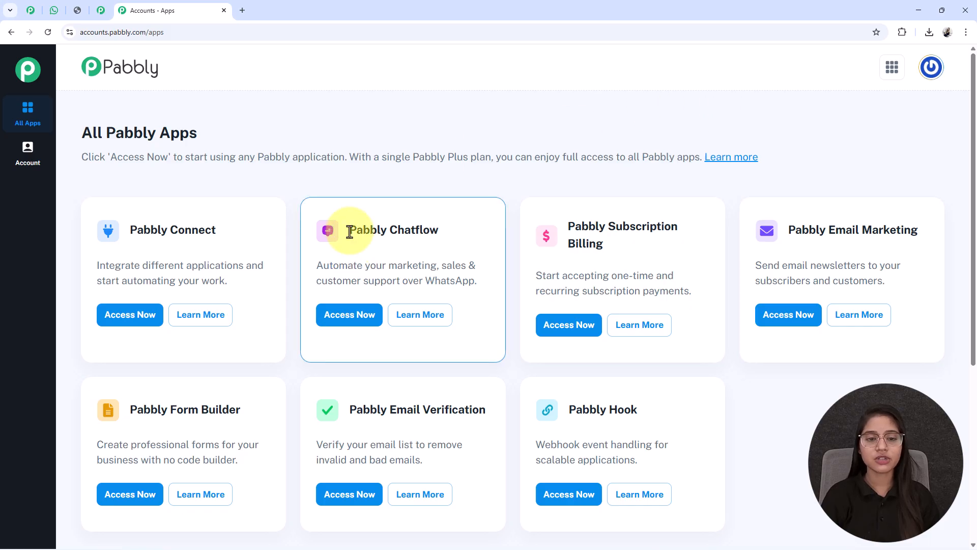
drag(349, 232, 474, 233)
click(475, 233)
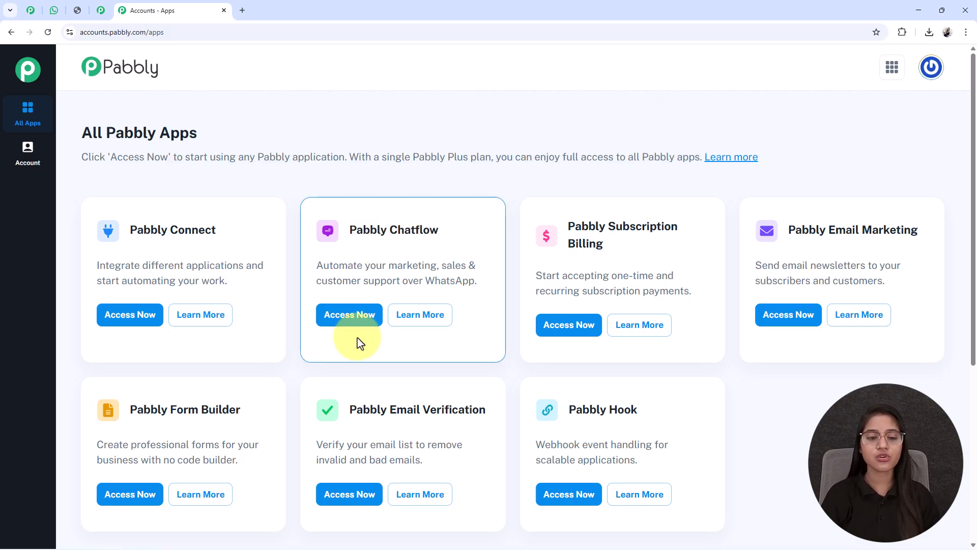
click(351, 317)
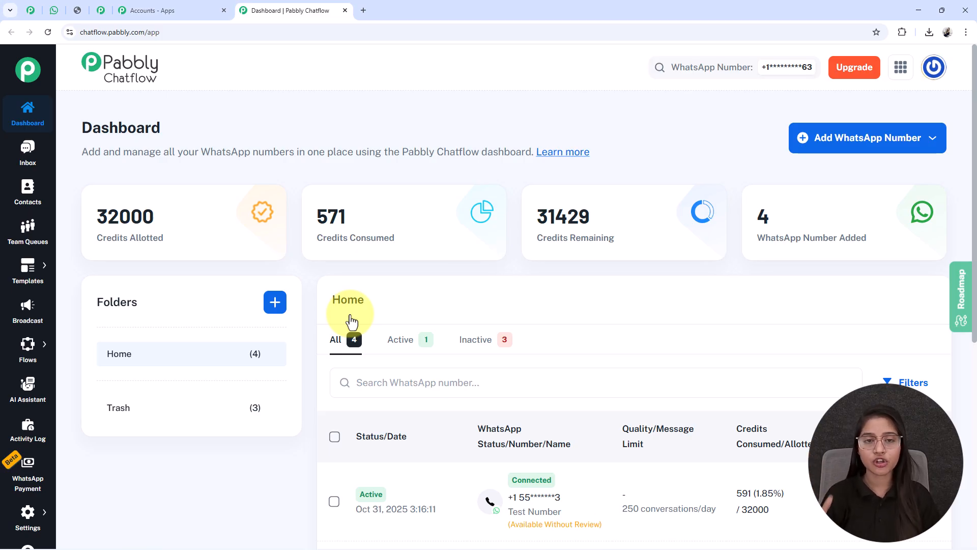
click(851, 146)
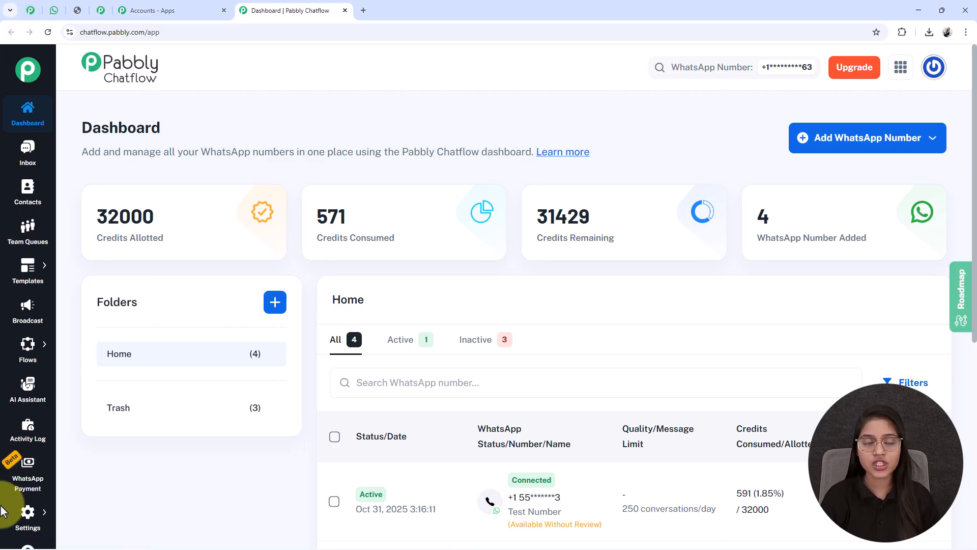
mouse_move(28, 514)
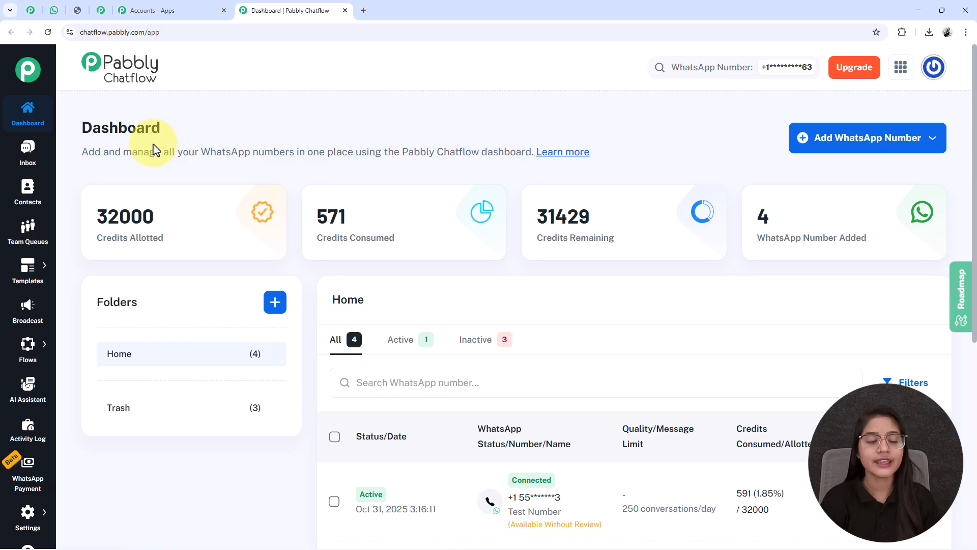
Go to the Flow Builder and add a new flow
mouse_move(35, 354)
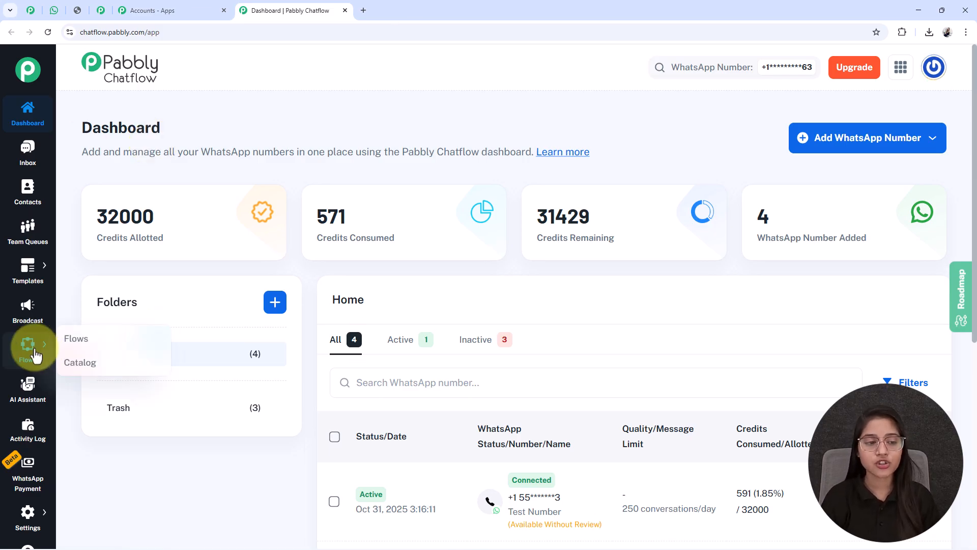
click(74, 350)
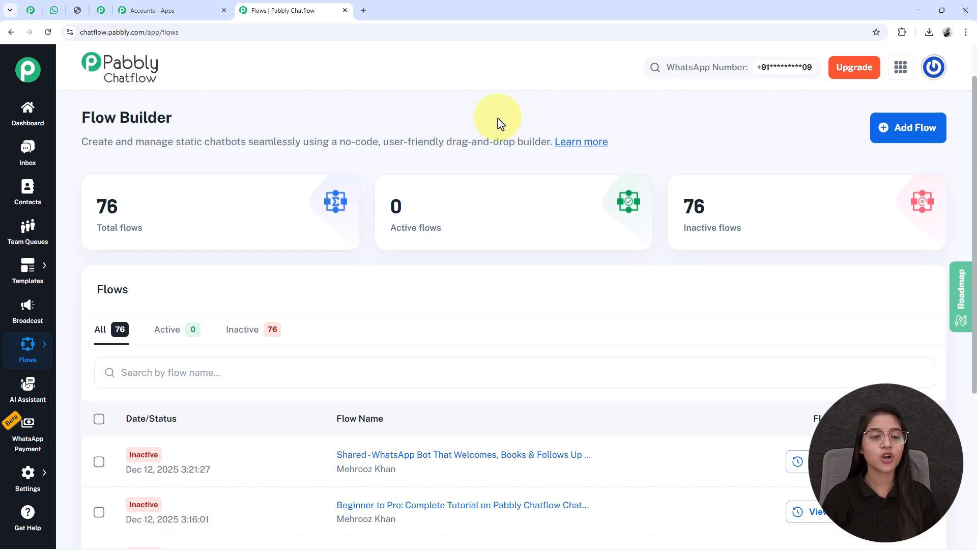
drag(90, 117, 223, 114)
click(221, 112)
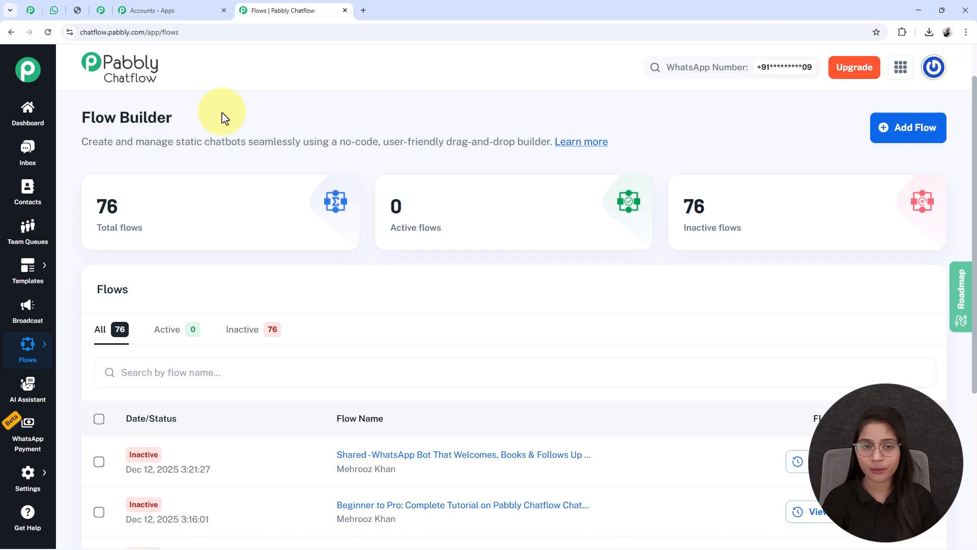
click(905, 143)
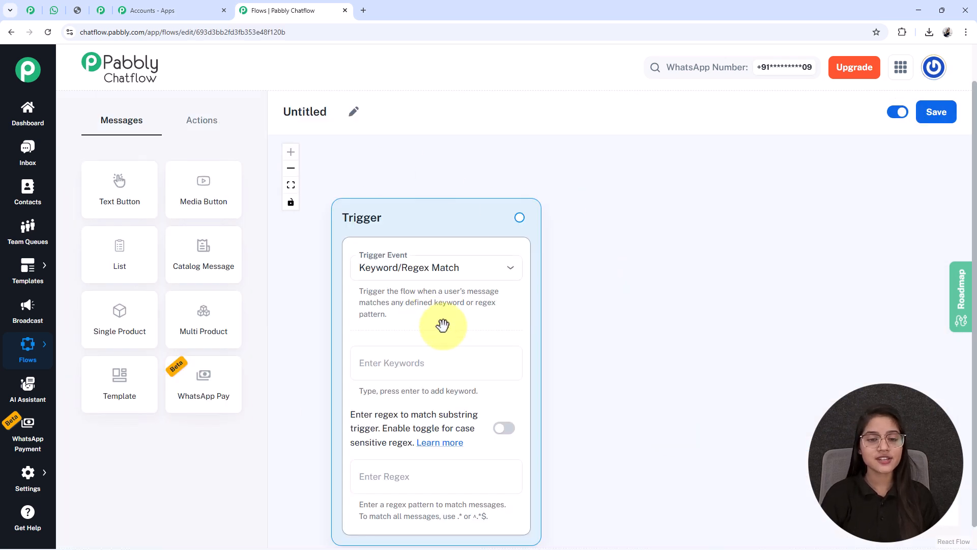
drag(406, 199, 402, 171)
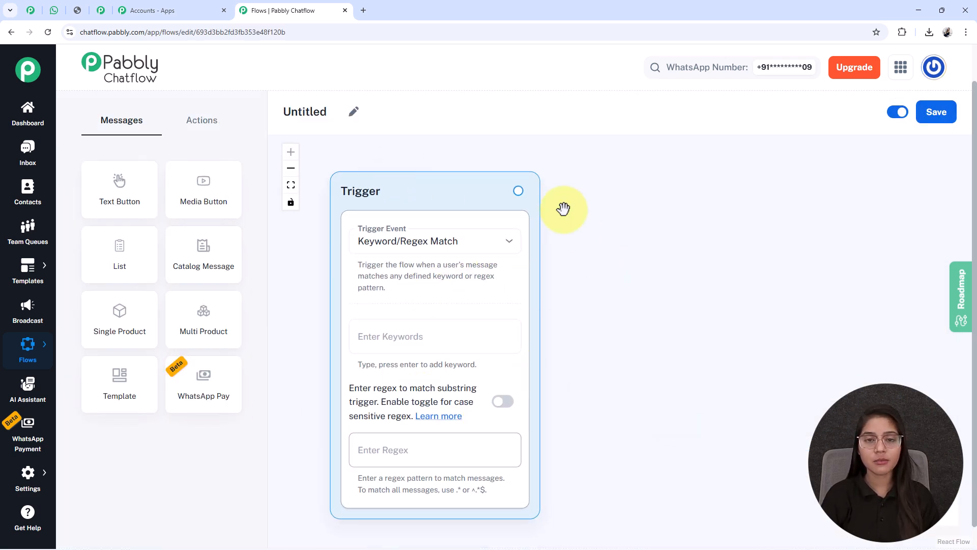
Rename the untitled flow as "Create a Professional WhatsApp Bot for your Business"
click(354, 112)
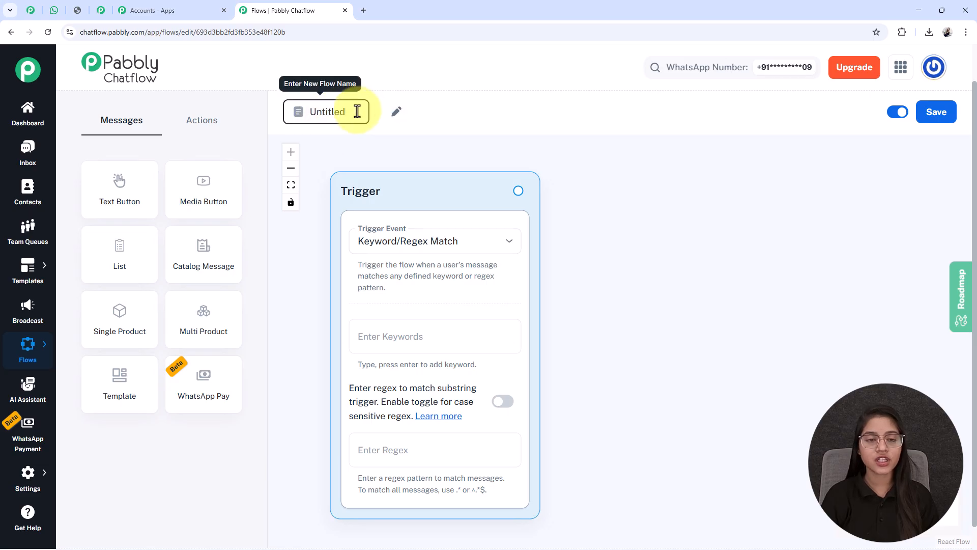
drag(359, 114, 275, 118)
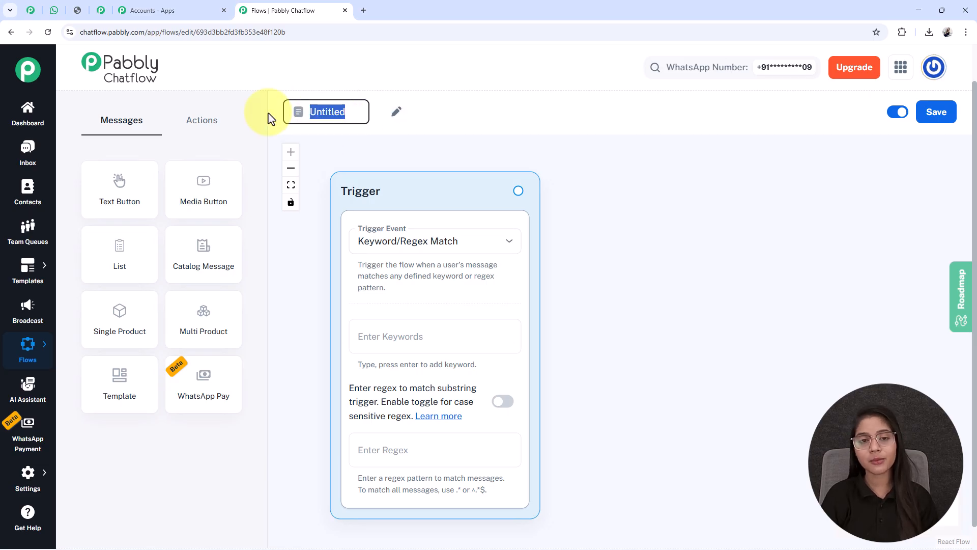
text(Create a Professional WhatsApp Bot for your Business)
click(702, 190)
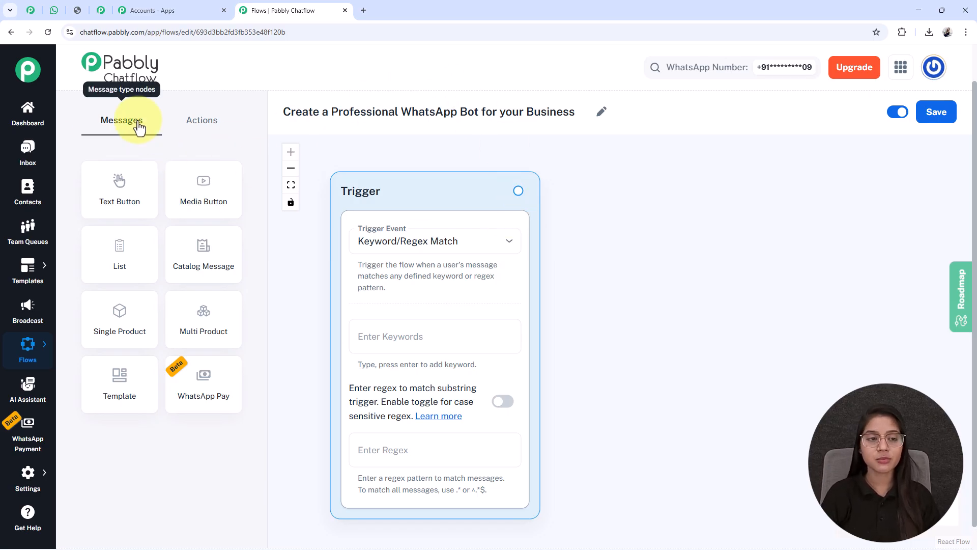
Check the action nodes available for the flow, return to the message nodes and save the flow
click(196, 131)
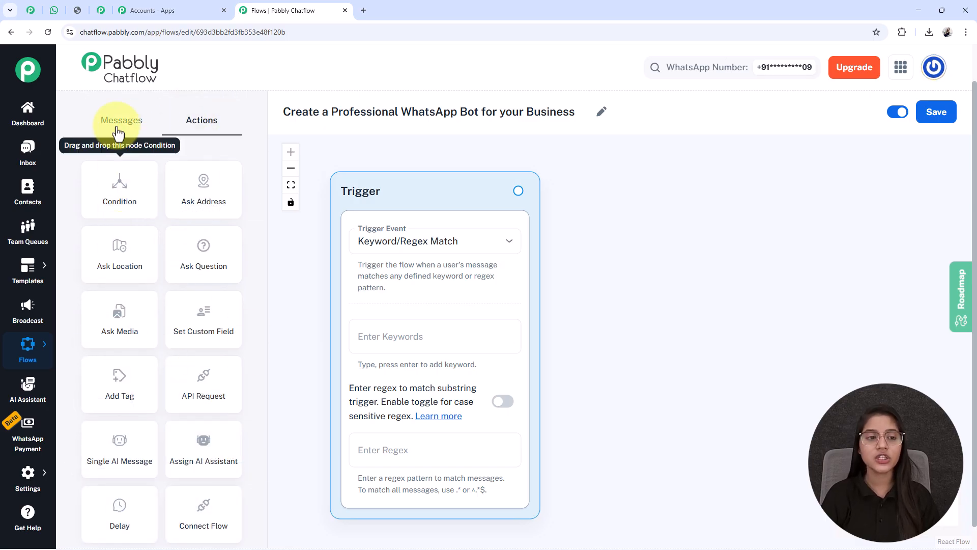
click(118, 127)
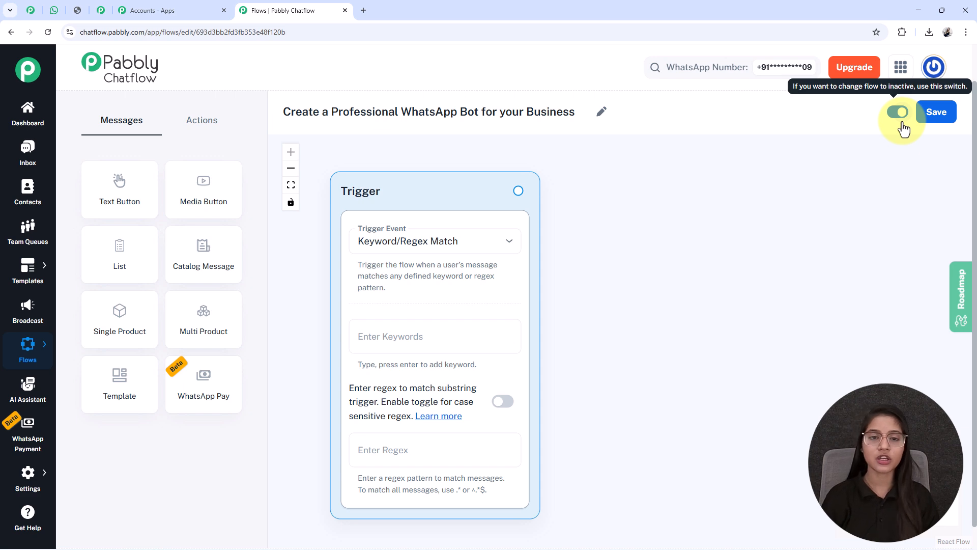
click(945, 122)
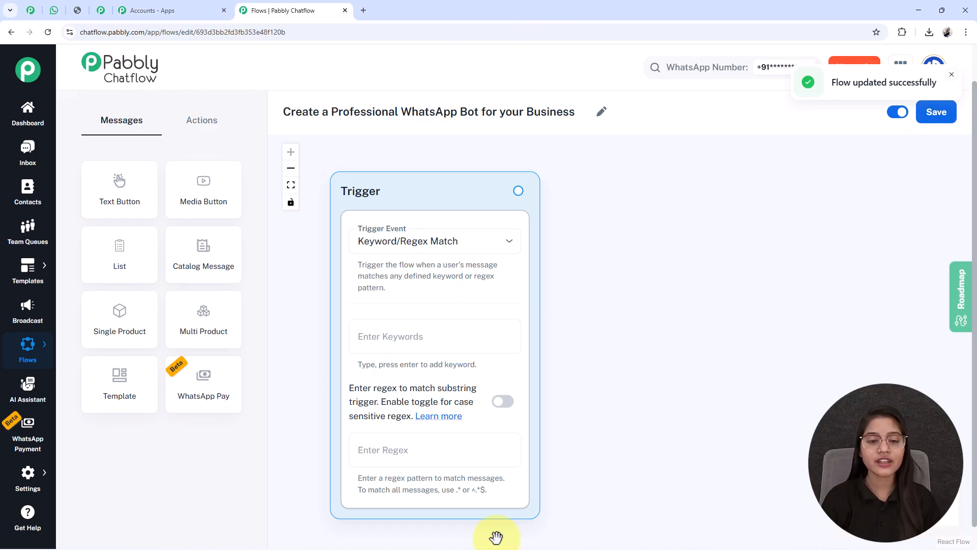
Keep Keyword/Regex Match as the trigger event and add the keywords Hi and Hello
click(443, 249)
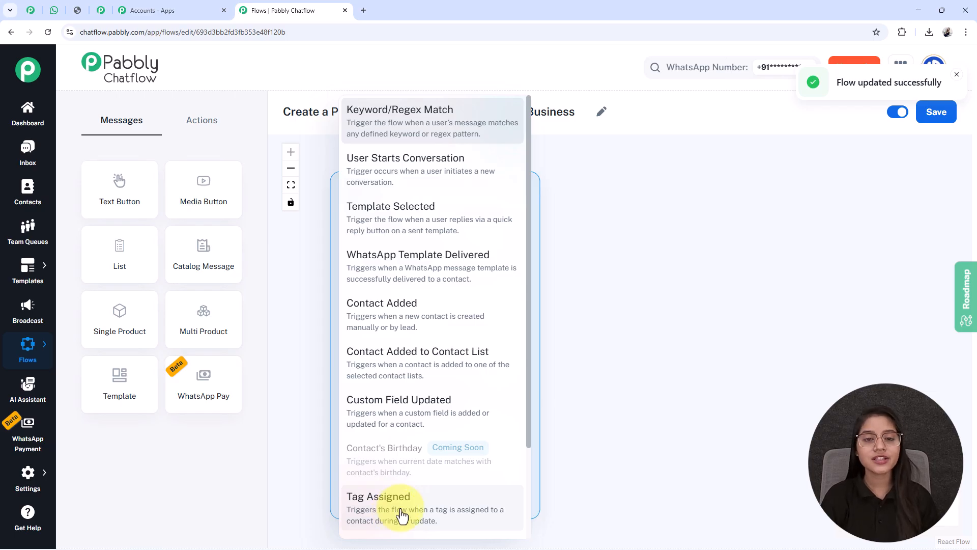
click(430, 138)
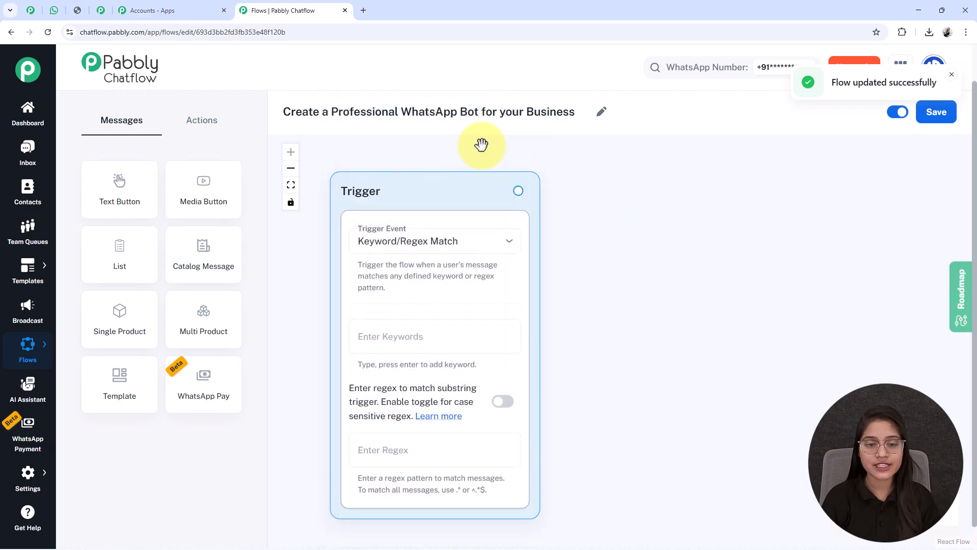
click(400, 340)
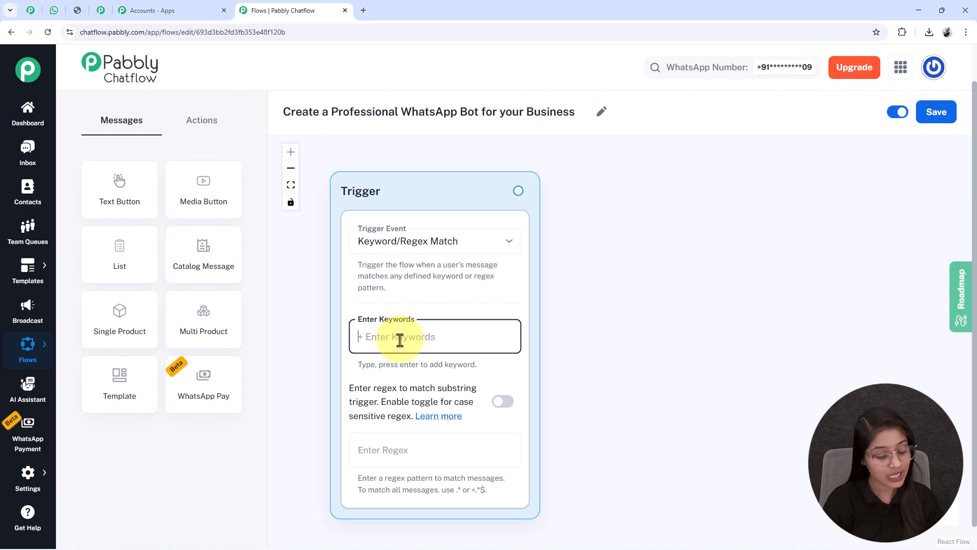
text(Hi)
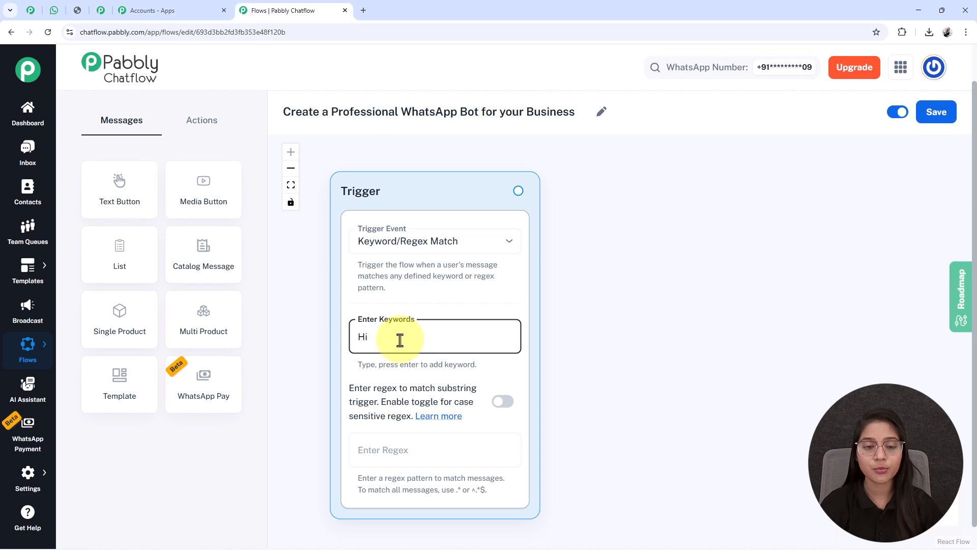
key(Return)
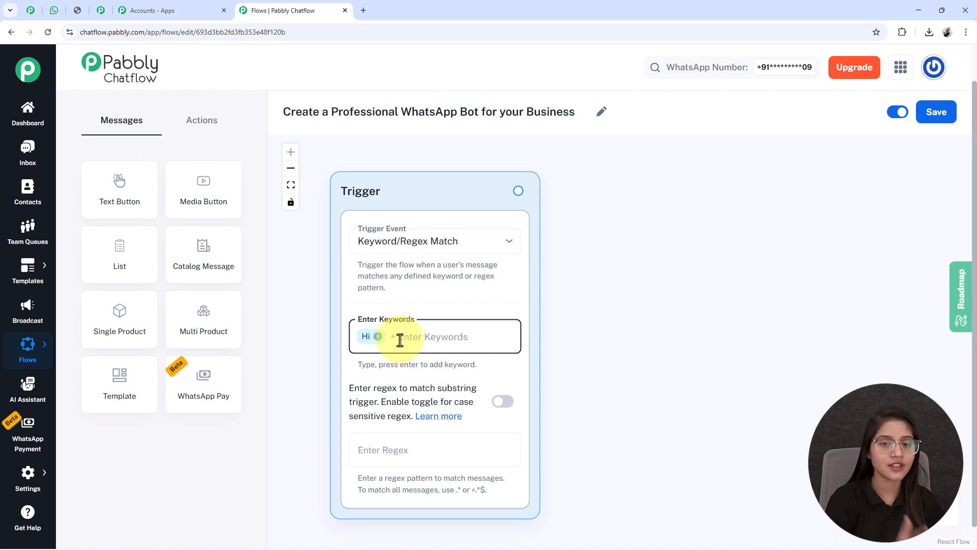
text(Hello)
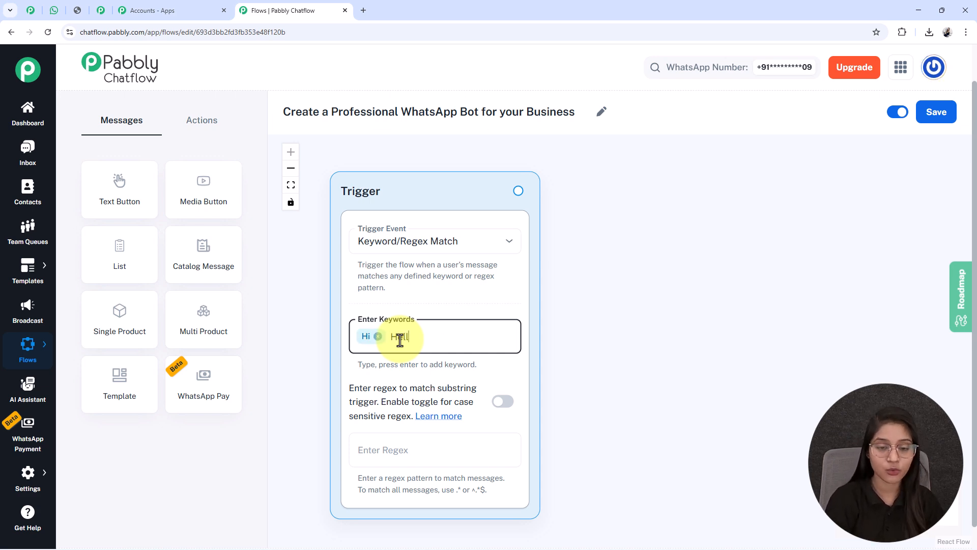
key(Return)
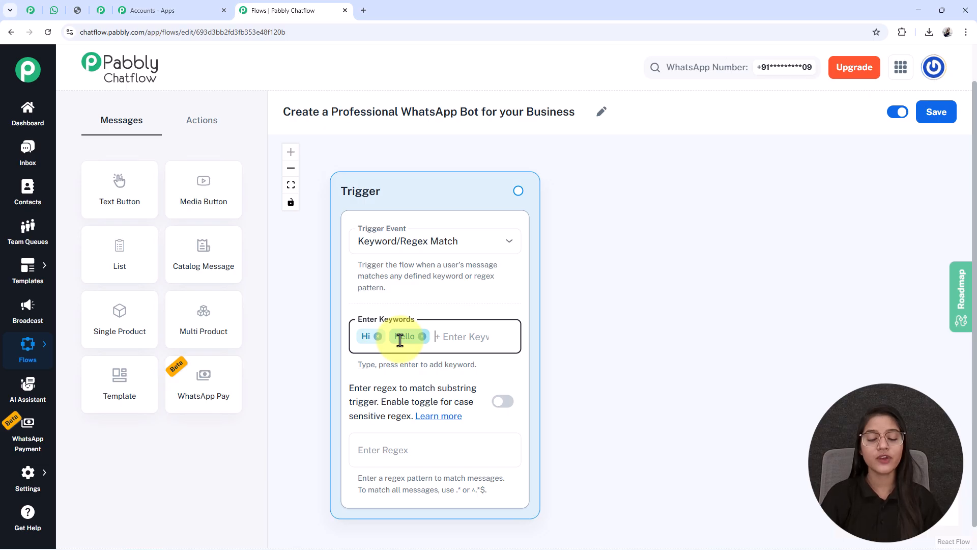
Add a Media Button node beside the trigger and set its media type to Image
scroll(400, 339, down, 2)
drag(596, 396, 583, 371)
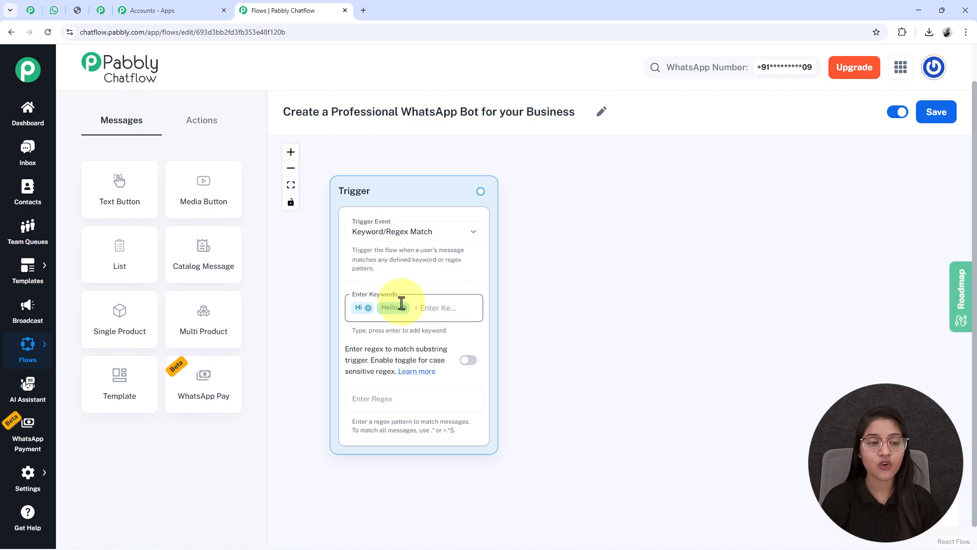
drag(196, 200, 486, 209)
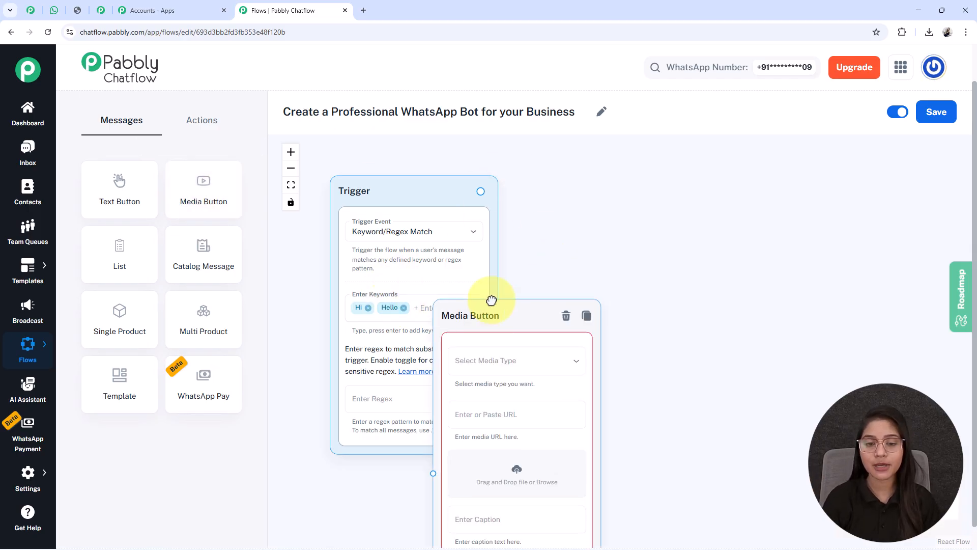
drag(480, 308, 560, 169)
click(594, 220)
click(522, 259)
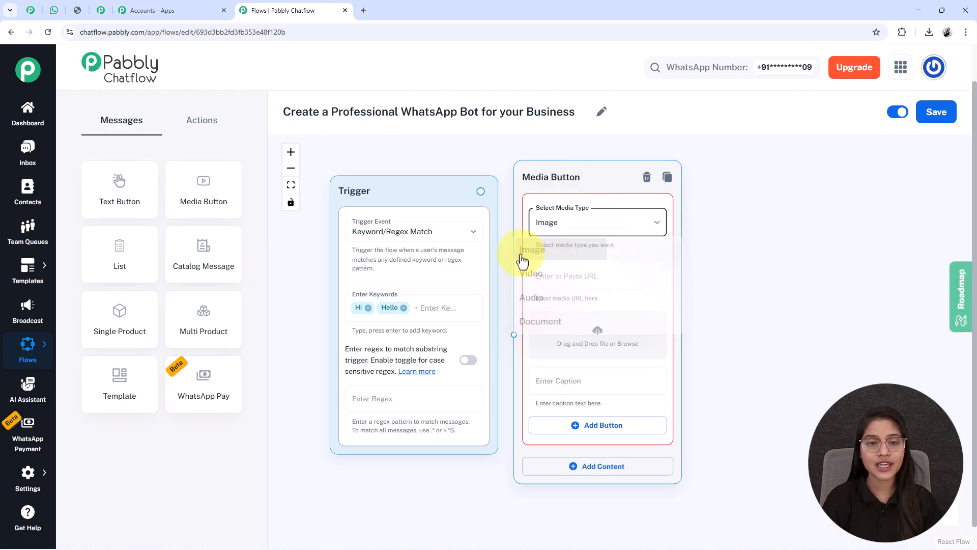
Paste the URL of the ProEdge Consulting logo as the media node's image
drag(787, 343, 704, 332)
scroll(606, 331, up, 2)
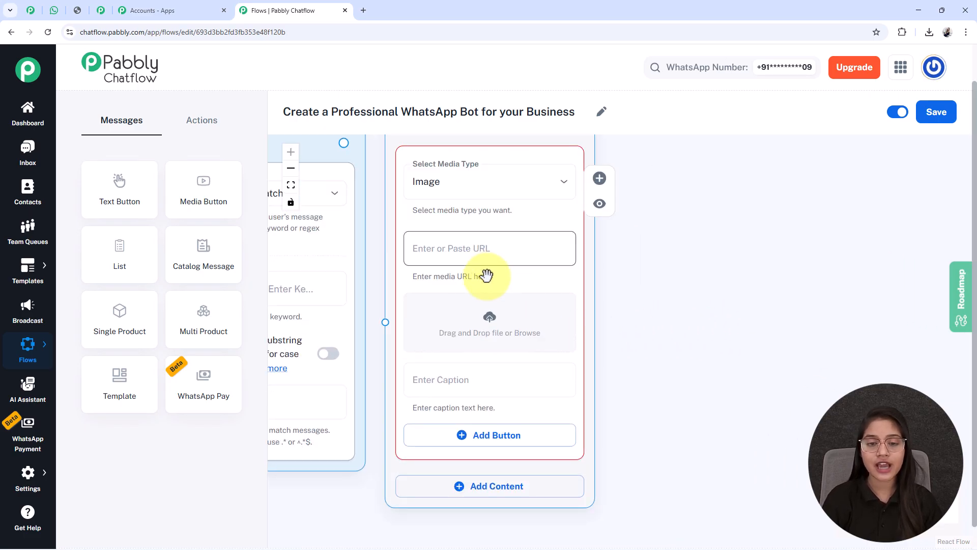
drag(486, 273, 515, 275)
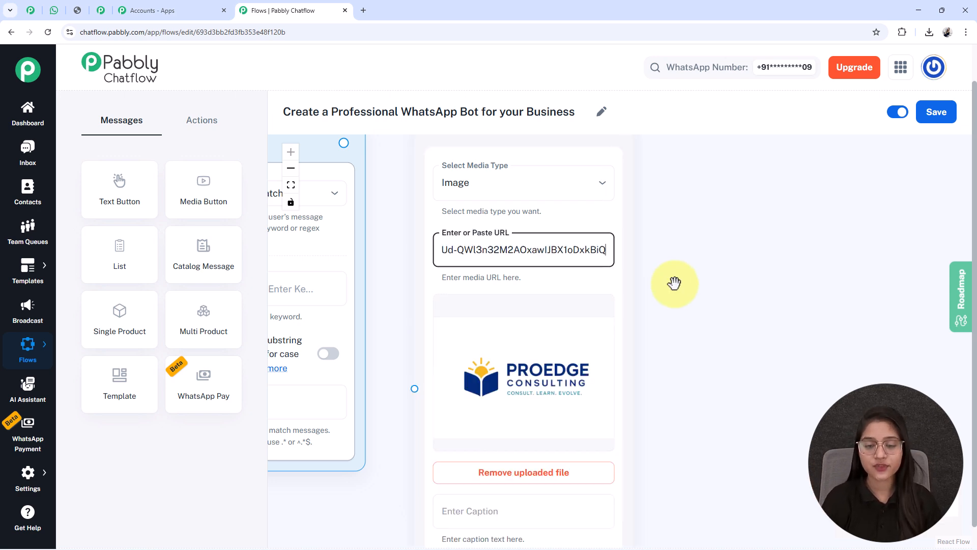
Add Text Button content below the logo image in the Media Button node
drag(682, 331, 681, 194)
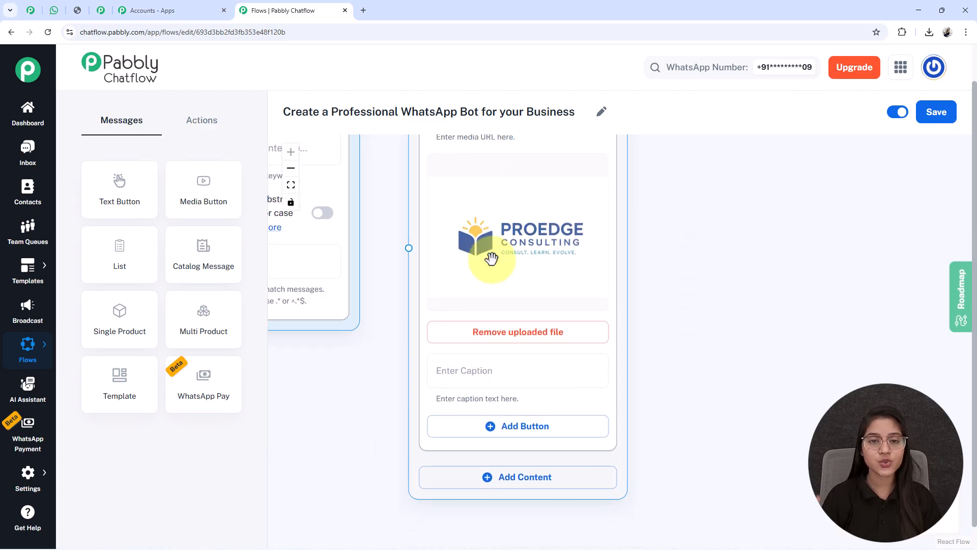
drag(705, 395, 694, 281)
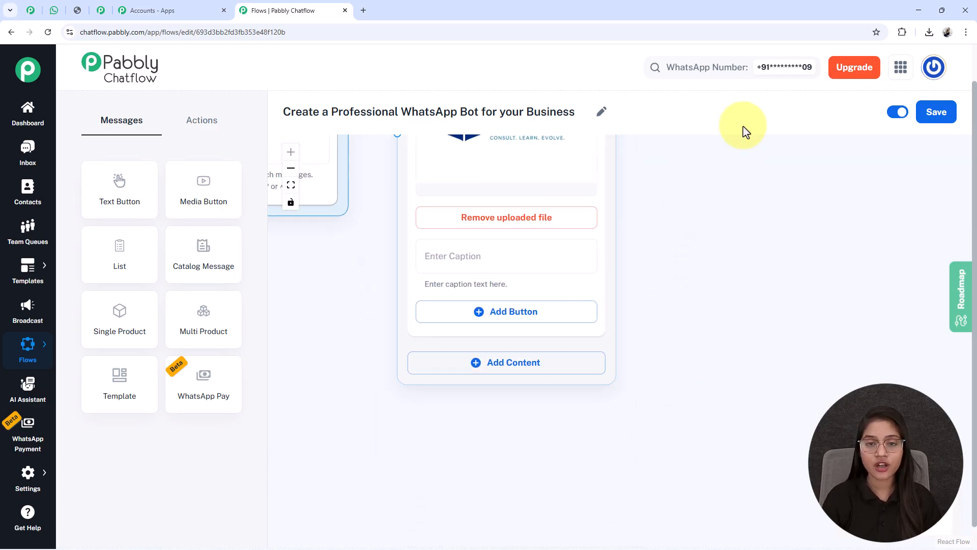
click(526, 364)
click(604, 481)
click(477, 365)
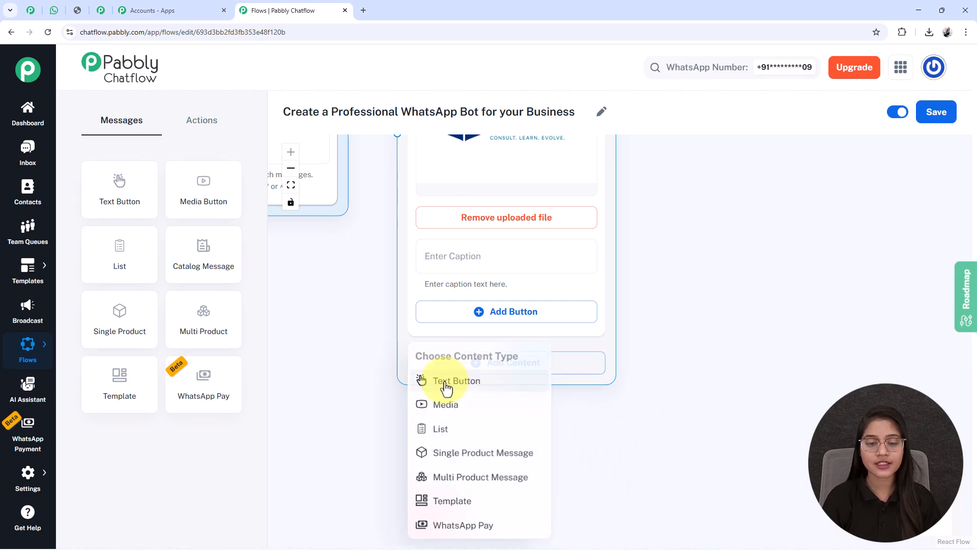
click(447, 382)
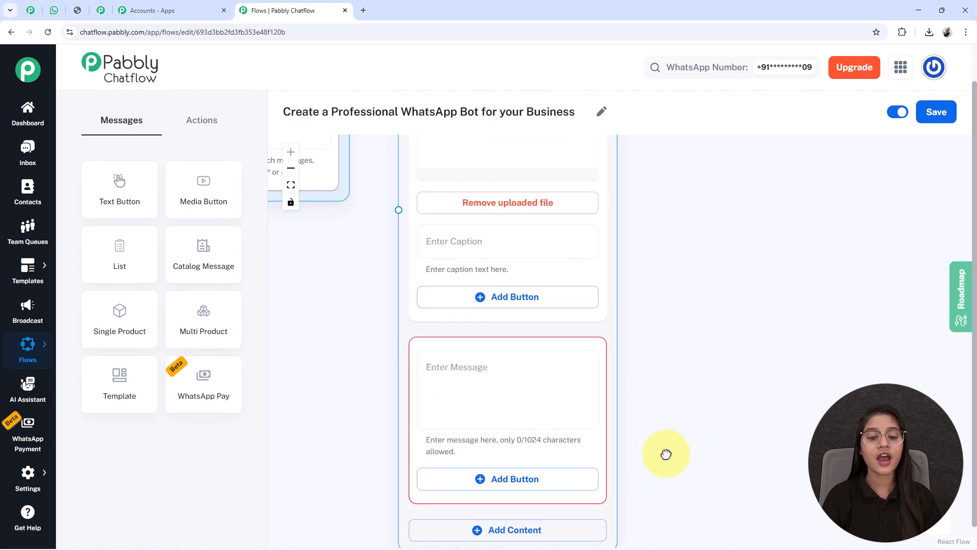
Paste the ProEdge Consulting Group welcome message, ending with "*How may I assist you today?*", into the text content and read it through
scroll(667, 433, down, 2)
click(503, 307)
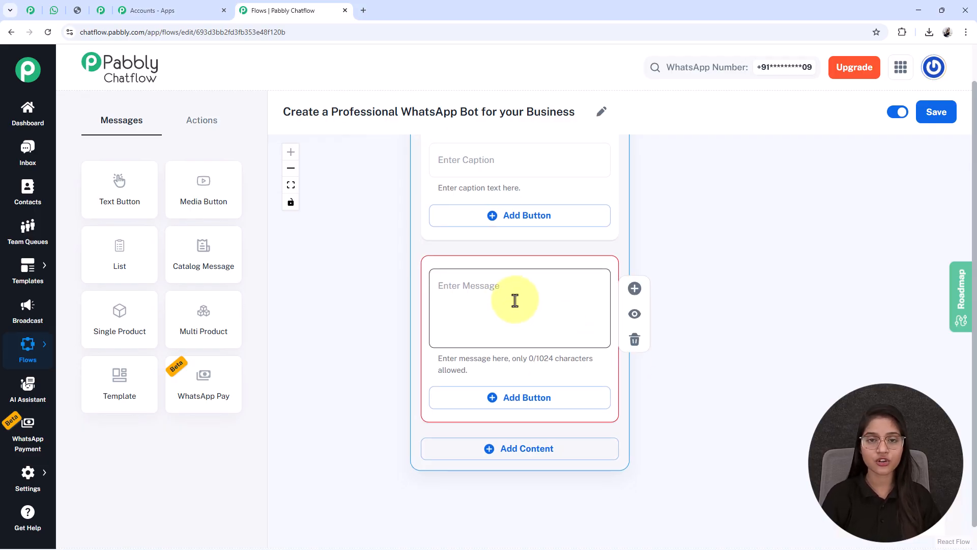
key(ctrl+v)
scroll(497, 315, up, 1)
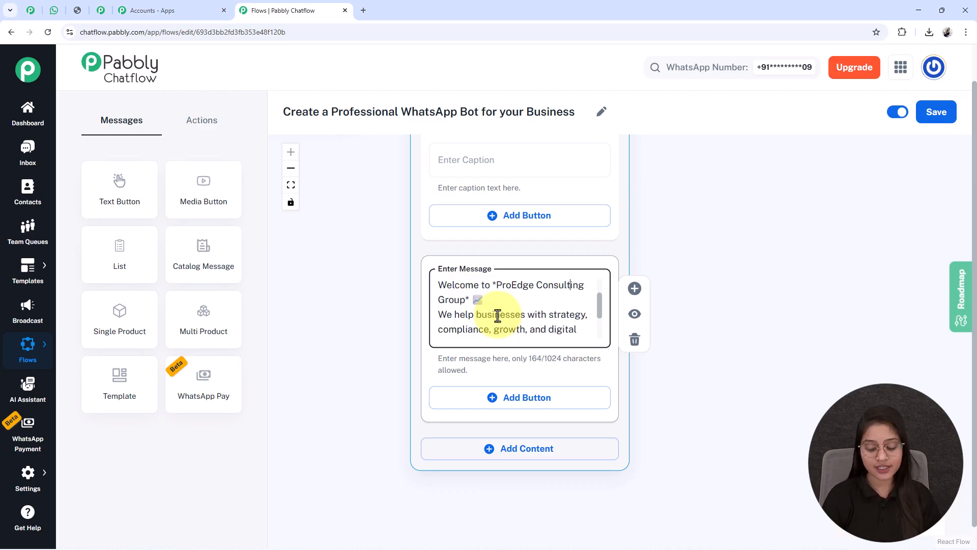
scroll(497, 315, up, 2)
double_click(528, 311)
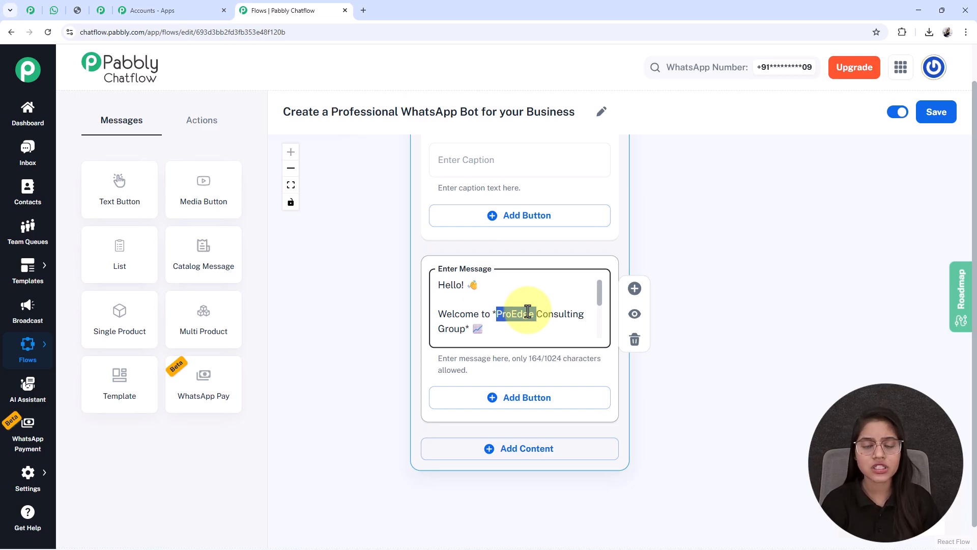
scroll(559, 305, down, 5)
drag(682, 272, 639, 332)
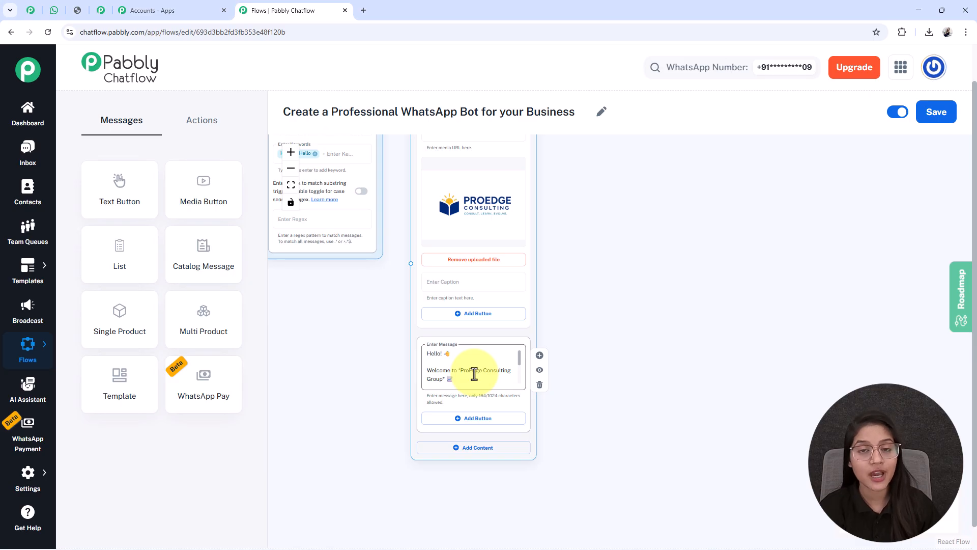
scroll(469, 379, down, 3)
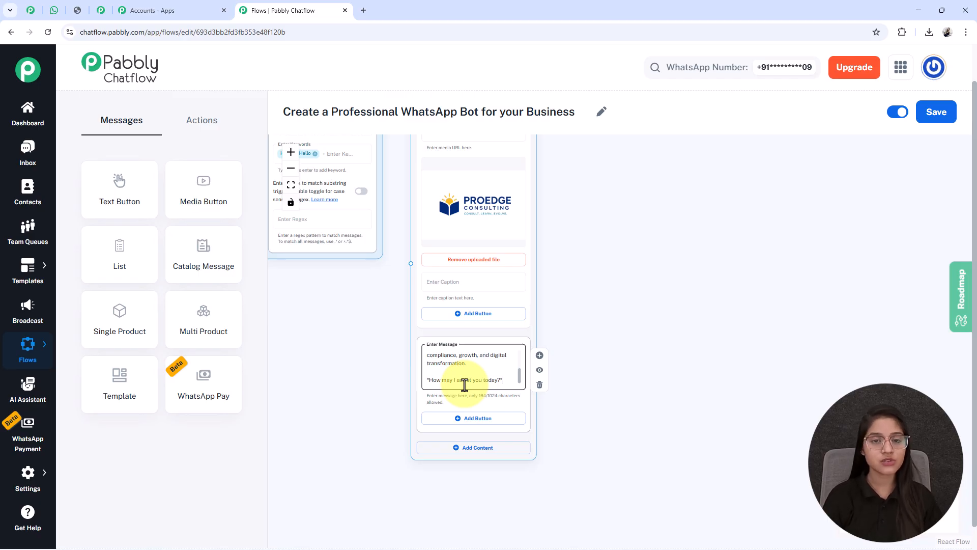
scroll(464, 385, up, 4)
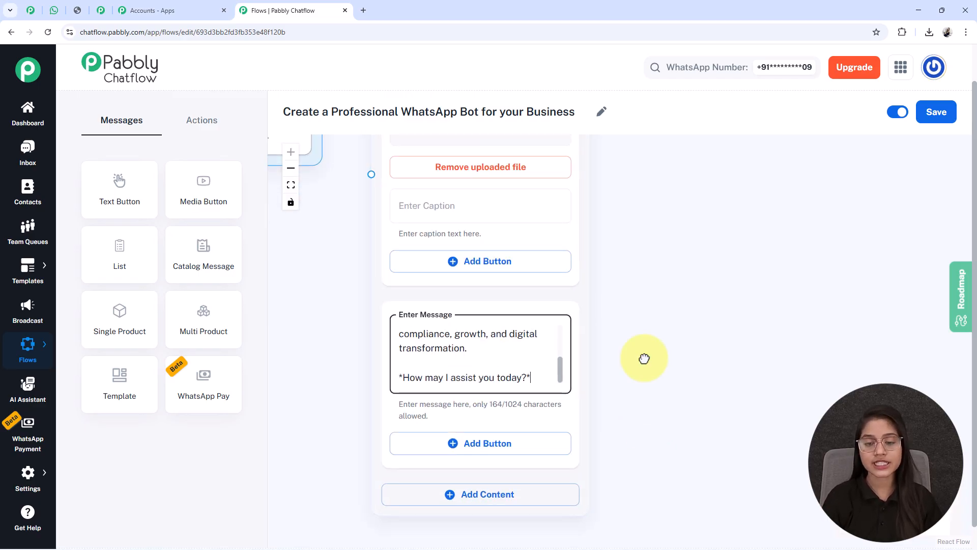
Add three buttons under the welcome message: Book Consultation🗓️, Our Services📋 and Contact Support📞
drag(645, 397, 654, 167)
click(469, 295)
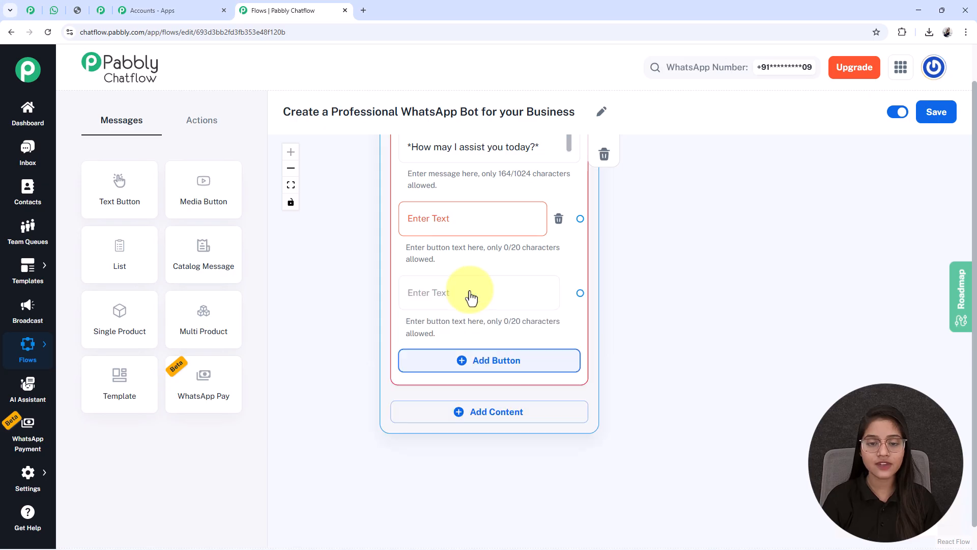
click(480, 369)
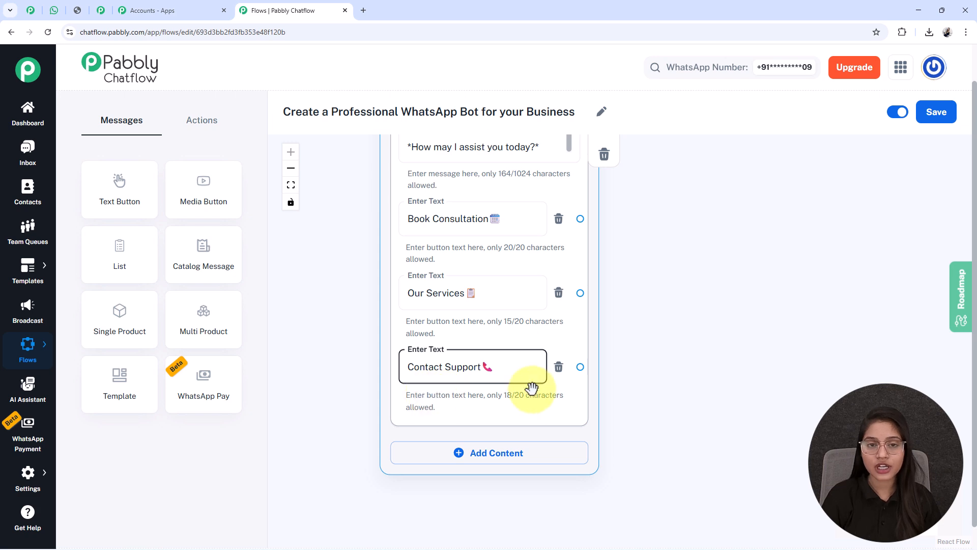
Connect the Trigger node's output to the input of the Media Button node
scroll(524, 387, down, 5)
drag(408, 288, 380, 424)
scroll(381, 423, up, 3)
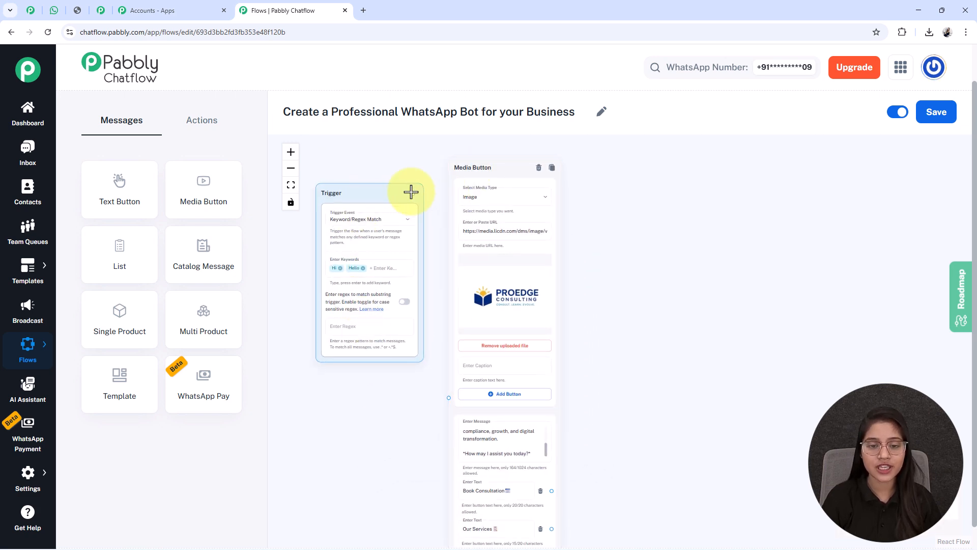
drag(411, 192, 448, 397)
Add a List node to the canvas beside the welcome message's three buttons
drag(651, 425, 597, 243)
scroll(529, 294, up, 3)
scroll(521, 331, down, 1)
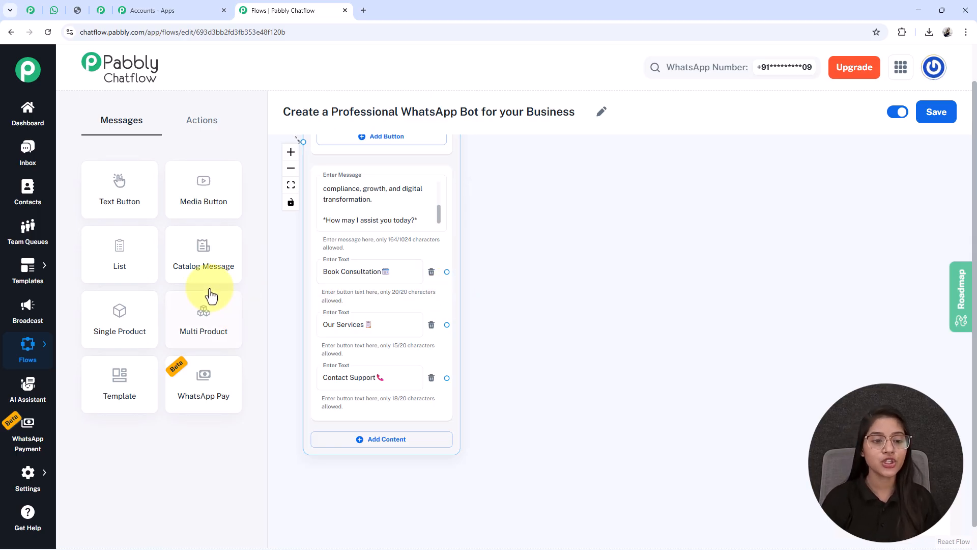
drag(148, 257, 621, 382)
scroll(806, 329, down, 2)
drag(797, 312, 649, 353)
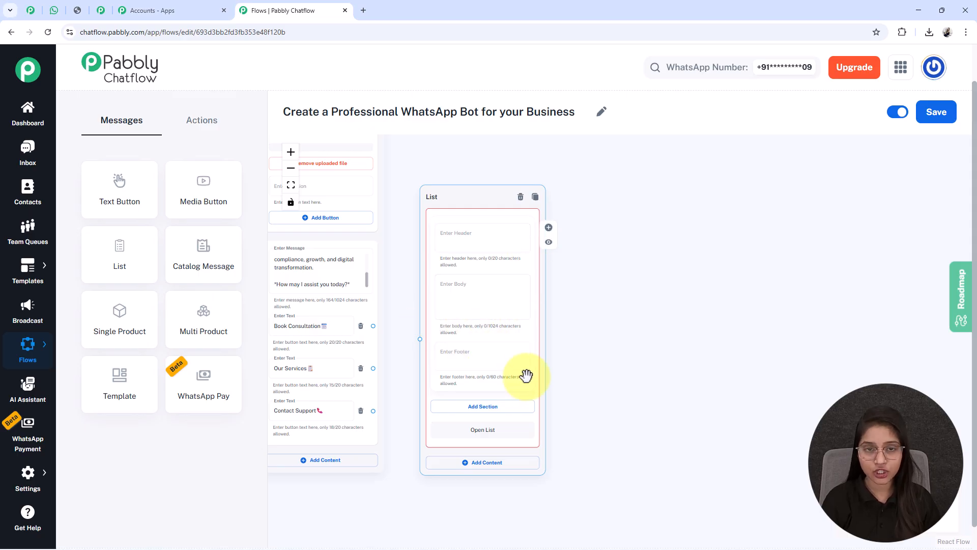
Paste "*Please select the service you'd like to consult with us about* 👇" as the list's body text
scroll(525, 375, up, 3)
scroll(460, 312, down, 3)
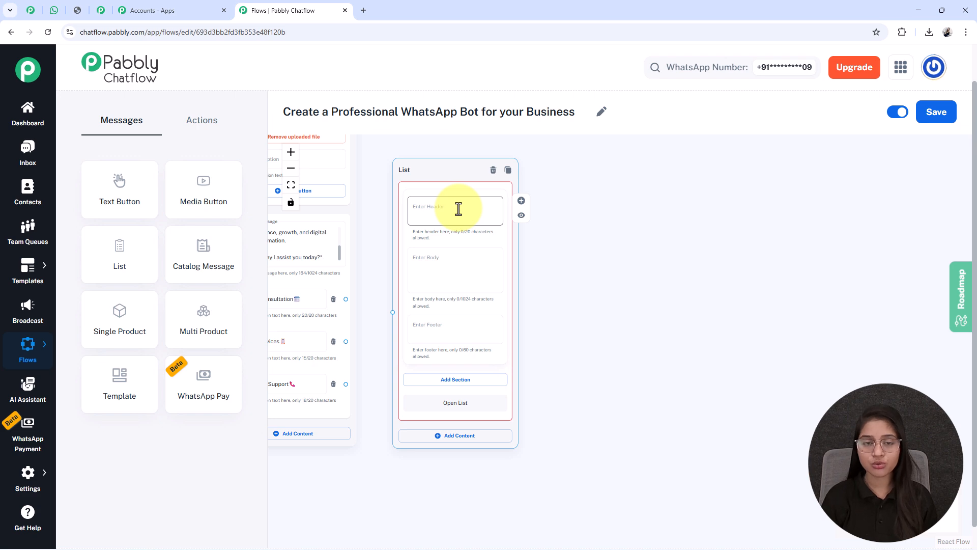
scroll(455, 186, up, 2)
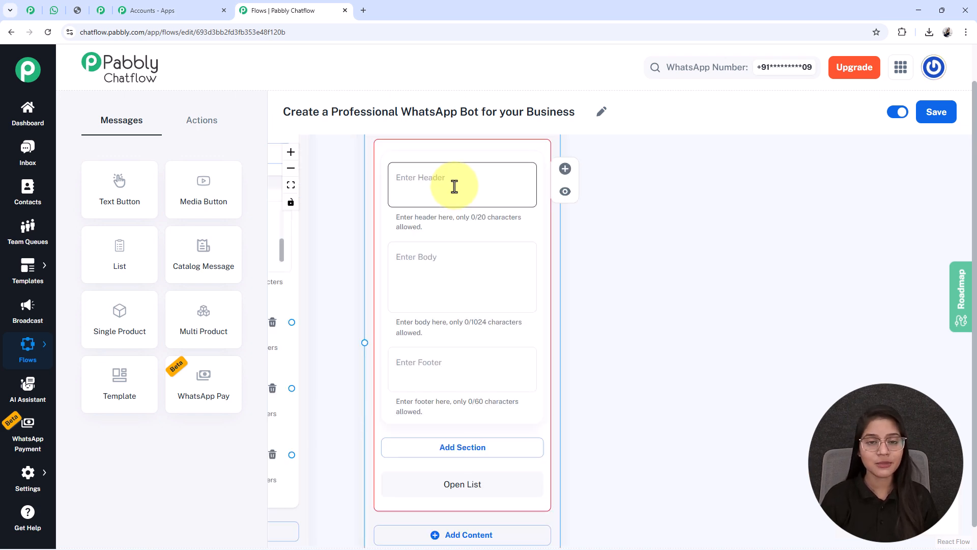
click(409, 256)
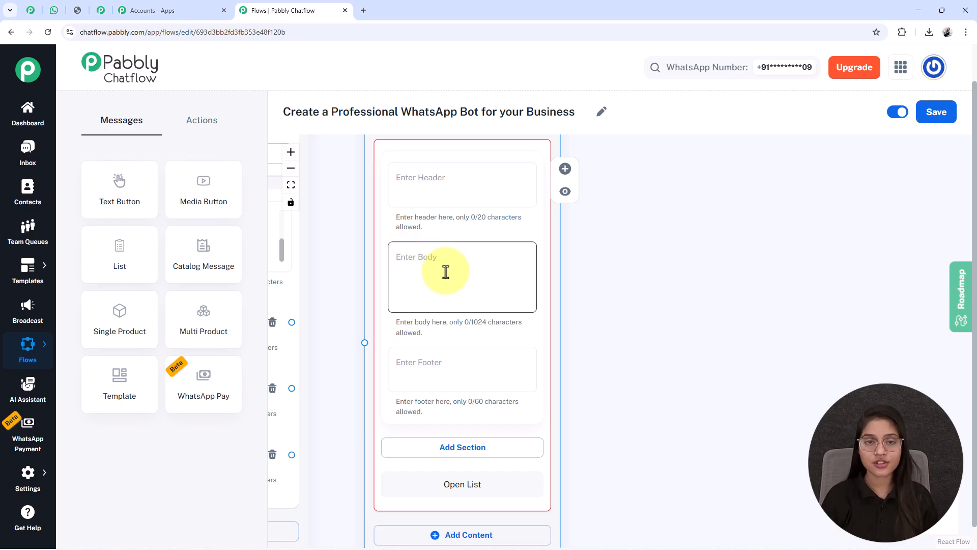
text(*Please select the service you'd like to consult with us about* 👇)
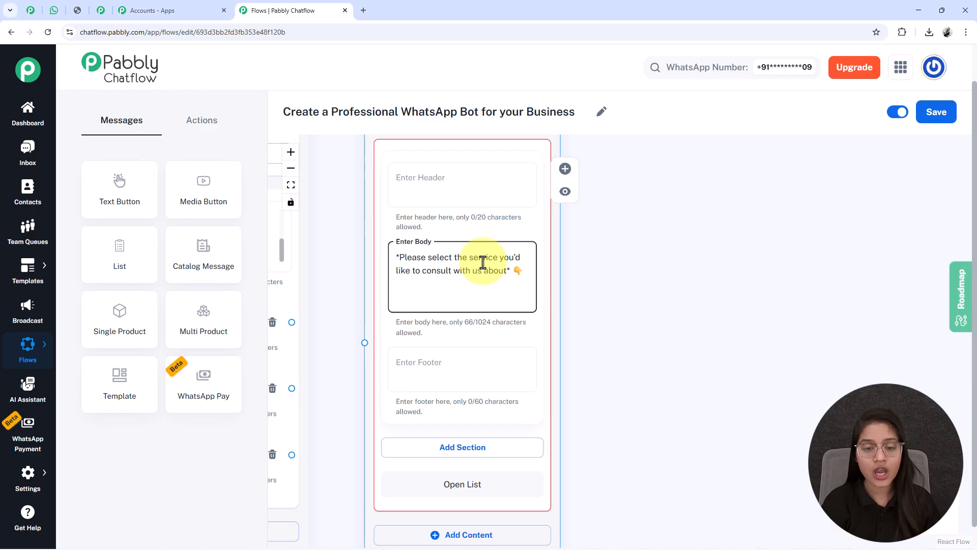
Add a section to the list and title it Service Type
drag(665, 428, 661, 265)
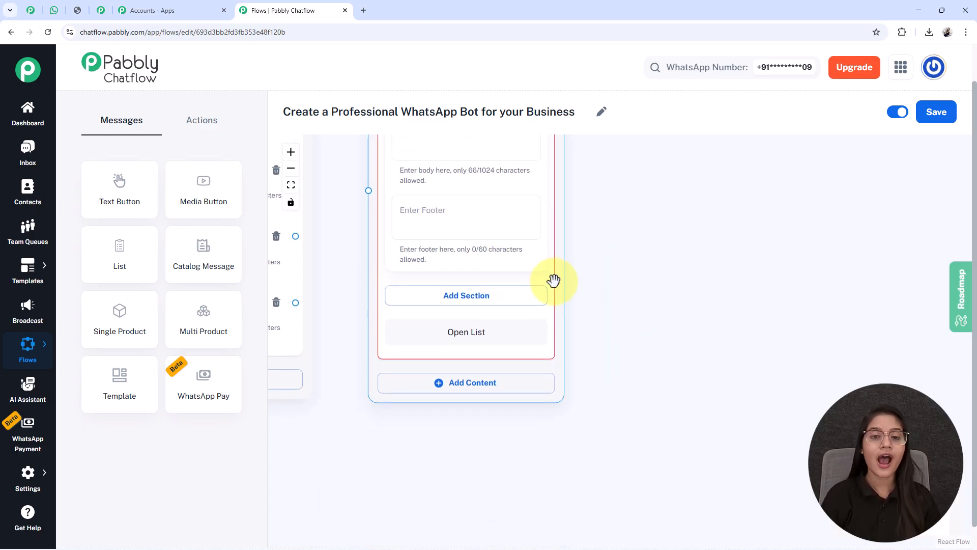
scroll(610, 280, down, 2)
drag(632, 281, 621, 311)
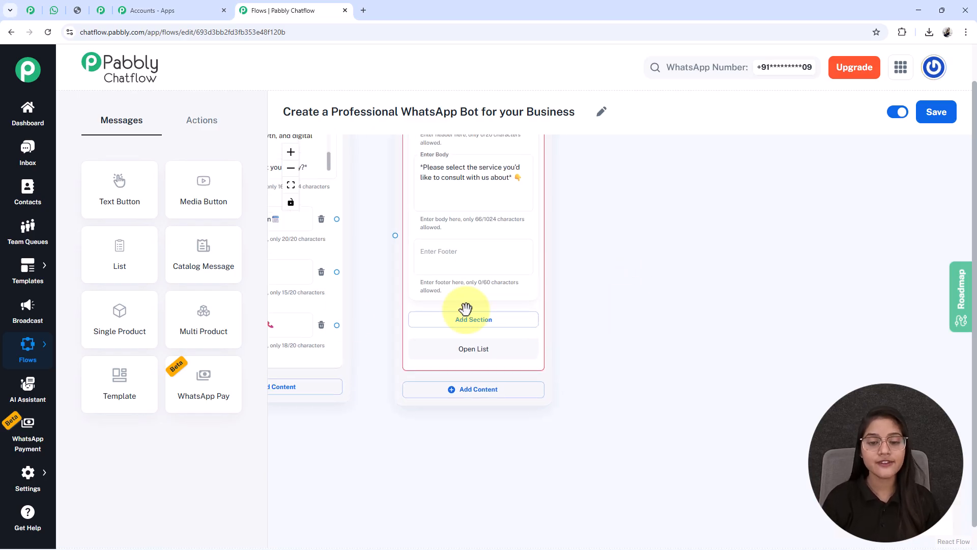
click(477, 320)
click(457, 334)
text(Service Typ)
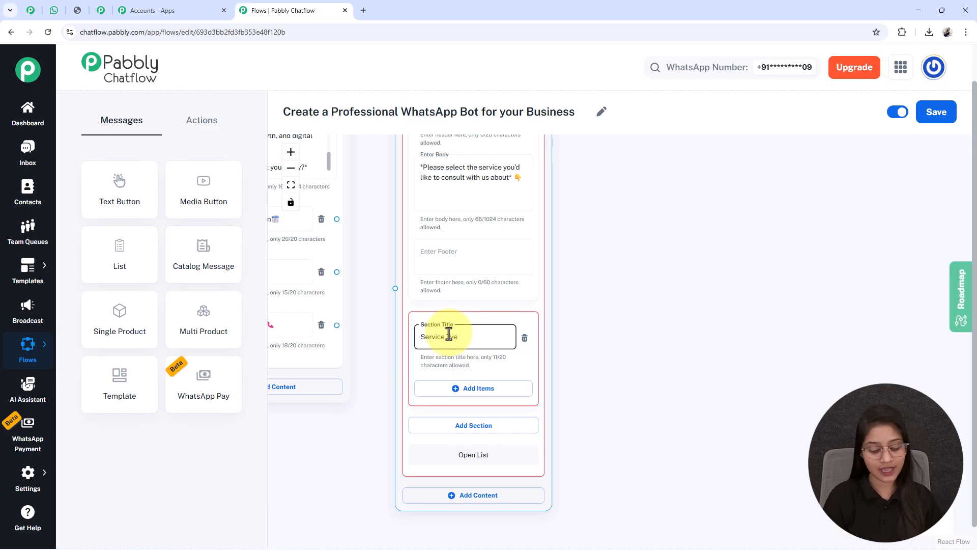
text(e)
drag(633, 251, 626, 141)
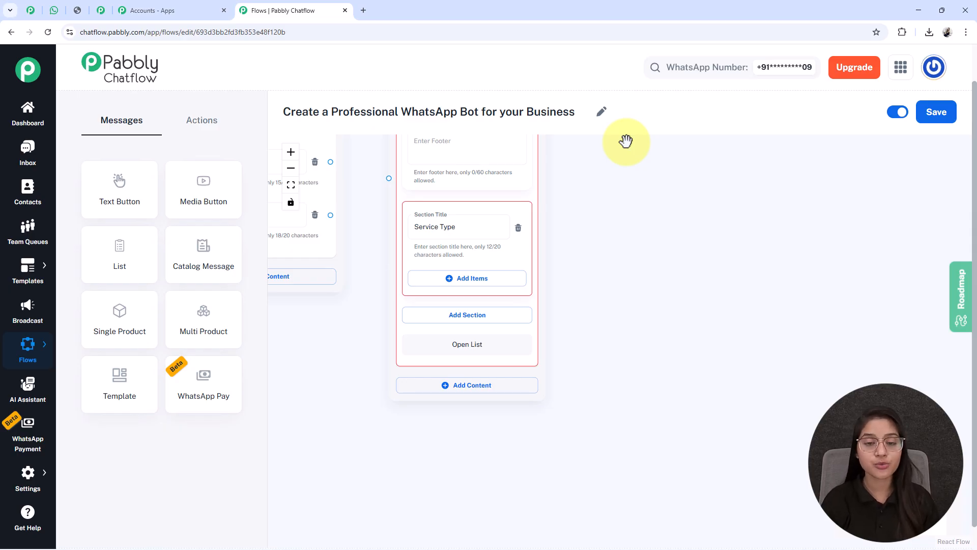
Add four items to the Service Type section, titled Business Strategy 📊, Legal & Compliance, Growth & Scaling and Digital Transformation
click(448, 278)
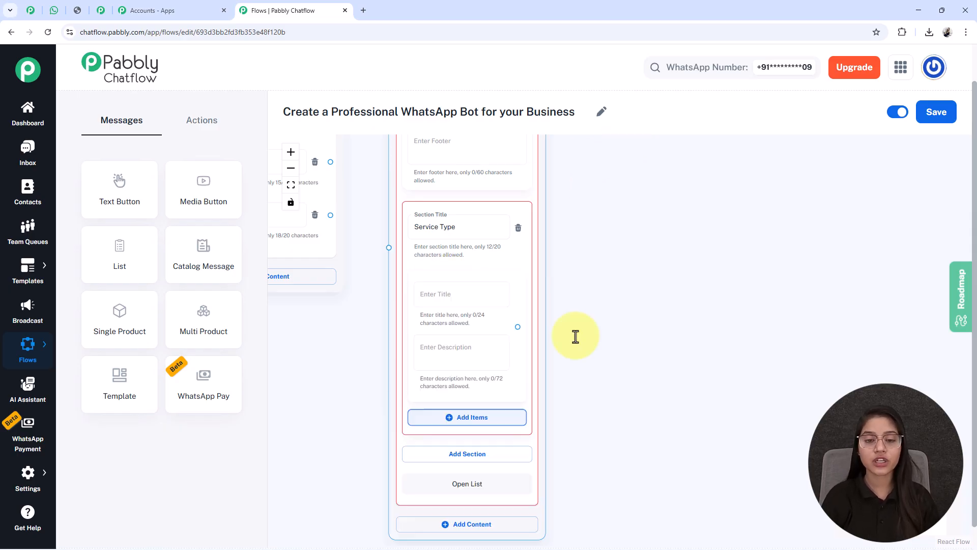
click(450, 418)
drag(617, 429, 617, 227)
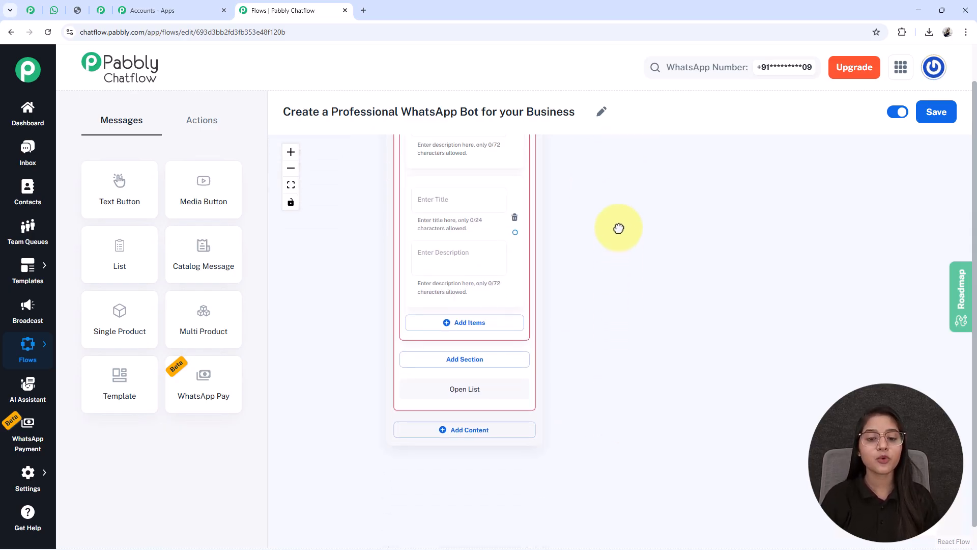
click(462, 326)
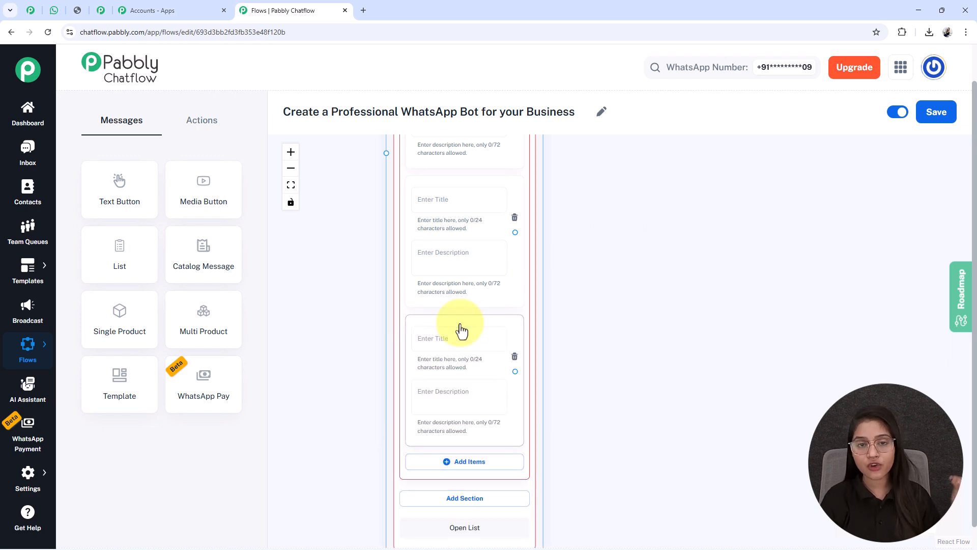
click(453, 469)
scroll(451, 463, down, 3)
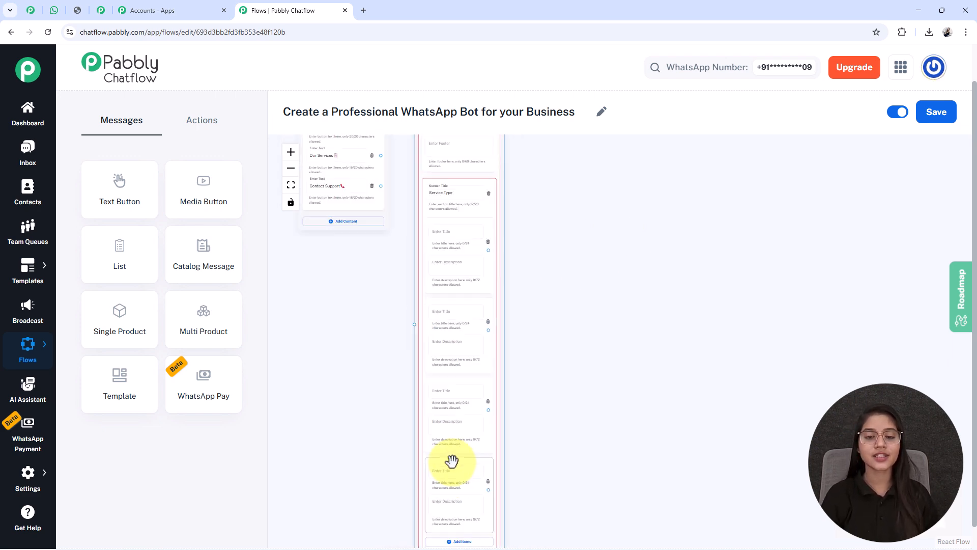
drag(582, 462, 580, 407)
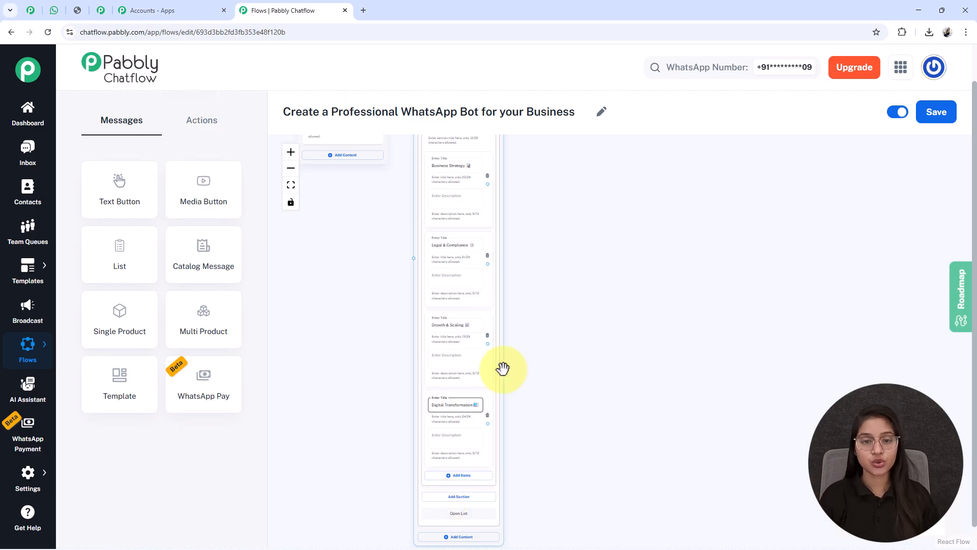
click(430, 175)
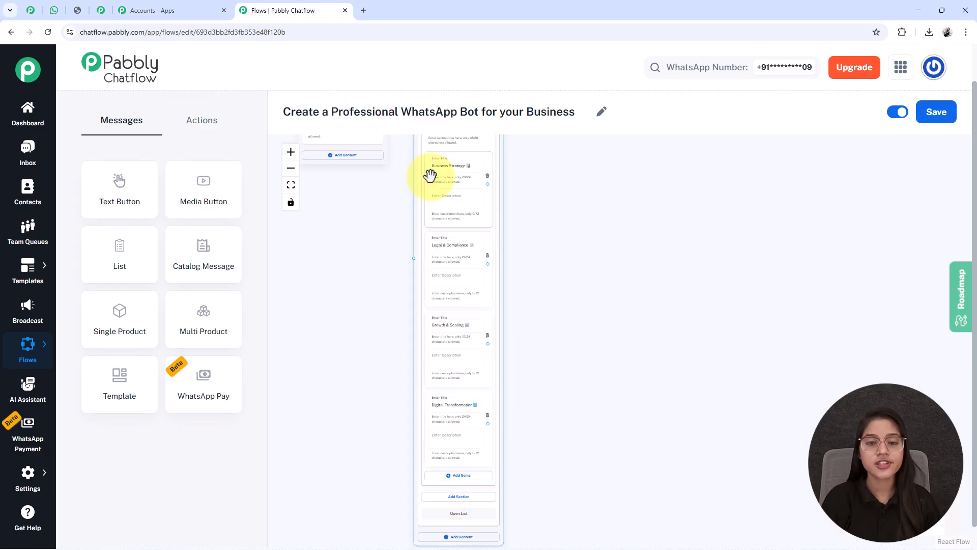
click(433, 249)
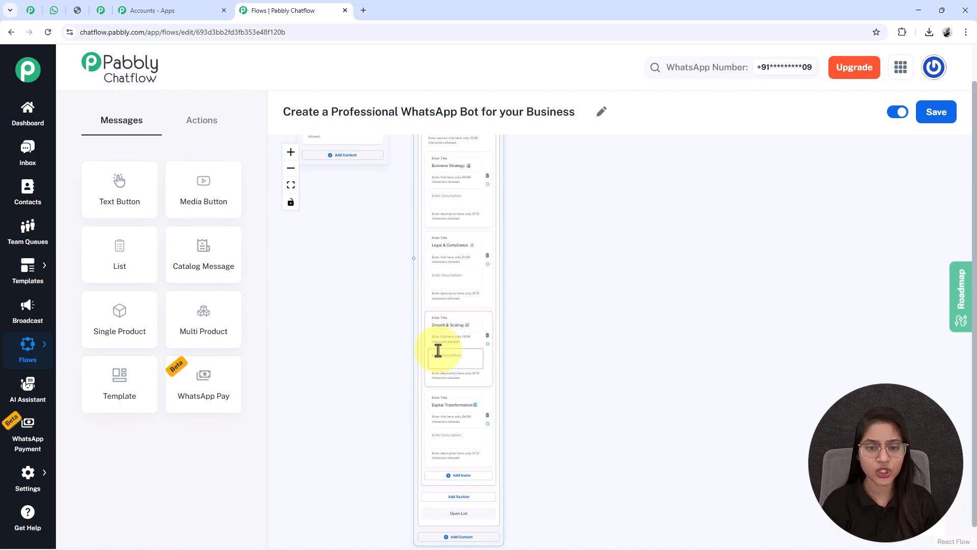
Connect the welcome message's first button to the input of the List node
scroll(436, 349, up, 3)
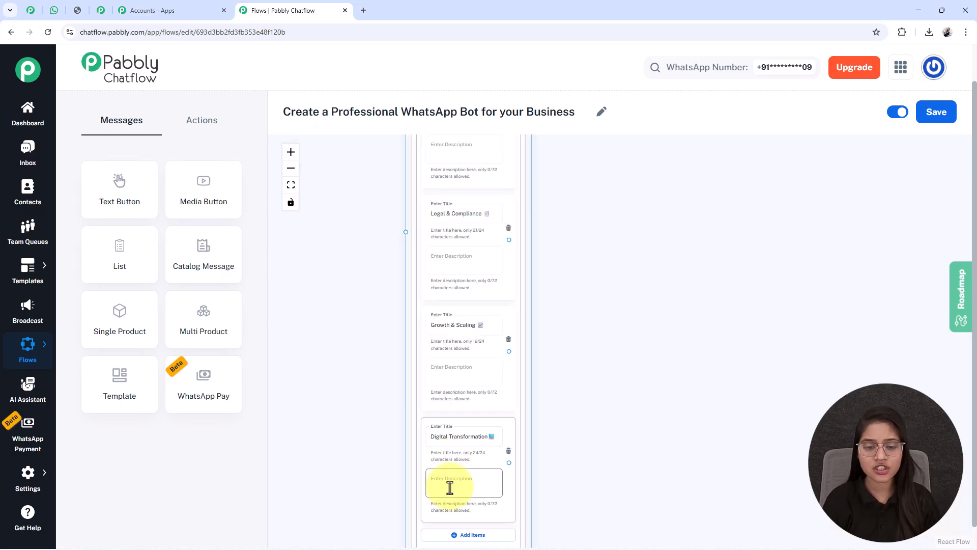
scroll(447, 486, down, 3)
drag(360, 364, 355, 511)
drag(378, 249, 413, 449)
drag(592, 488, 575, 341)
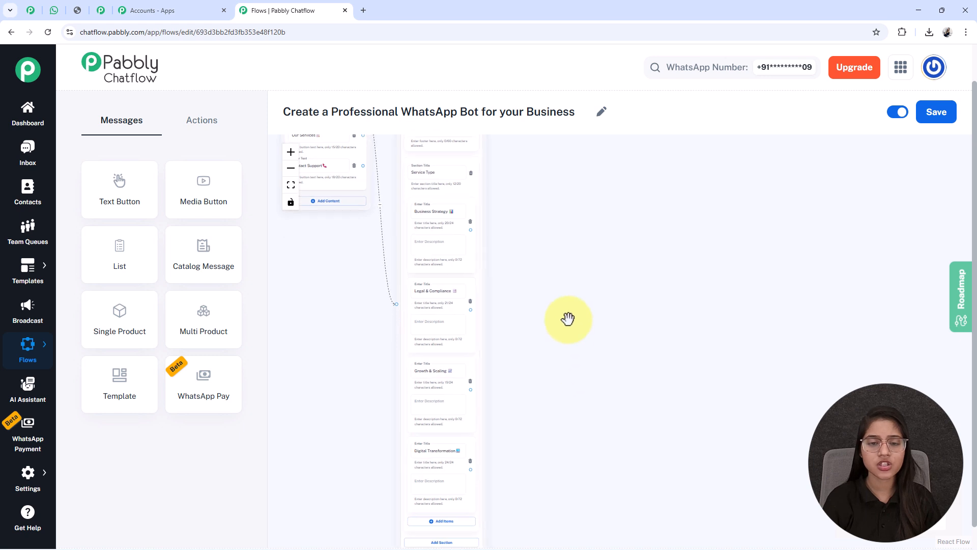
scroll(568, 323, down, 1)
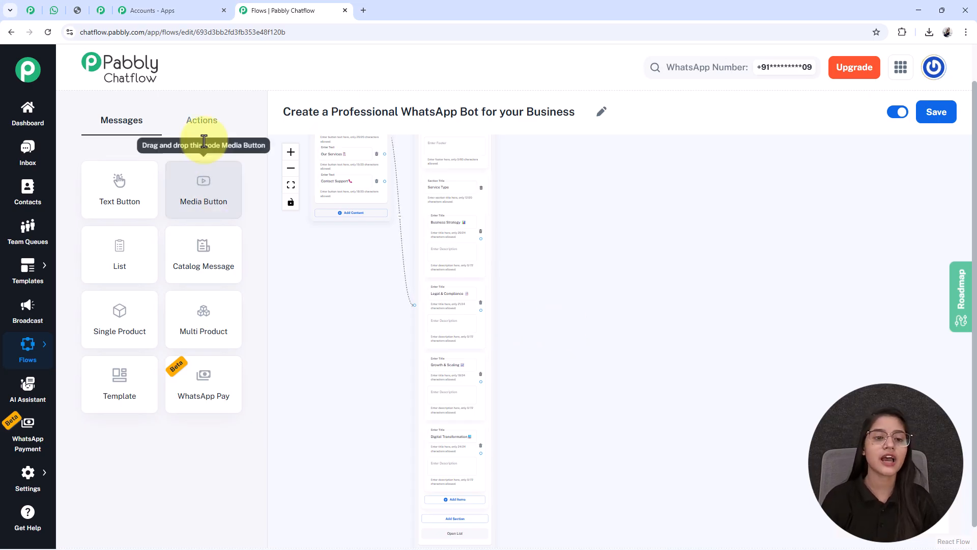
Add a Set Custom Field action node to the canvas beside the list's Business Strategy item
click(200, 125)
click(216, 334)
drag(336, 355, 382, 480)
scroll(382, 481, down, 3)
drag(324, 241, 512, 376)
scroll(512, 385, up, 2)
scroll(511, 386, up, 3)
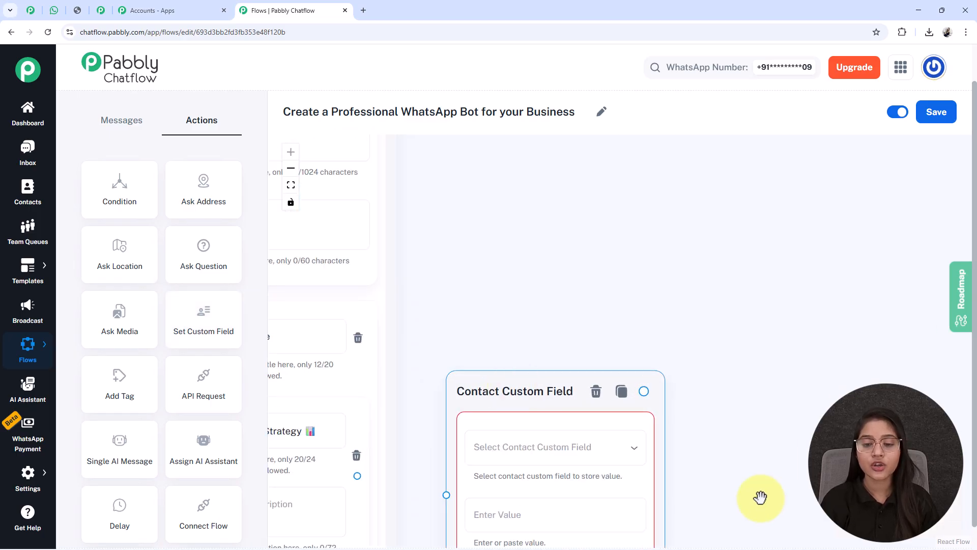
scroll(763, 303, down, 3)
Select the ServiceType contact custom field in the new node and copy the item title Business Strategy 📊 in as its value
click(541, 264)
scroll(493, 430, down, 20)
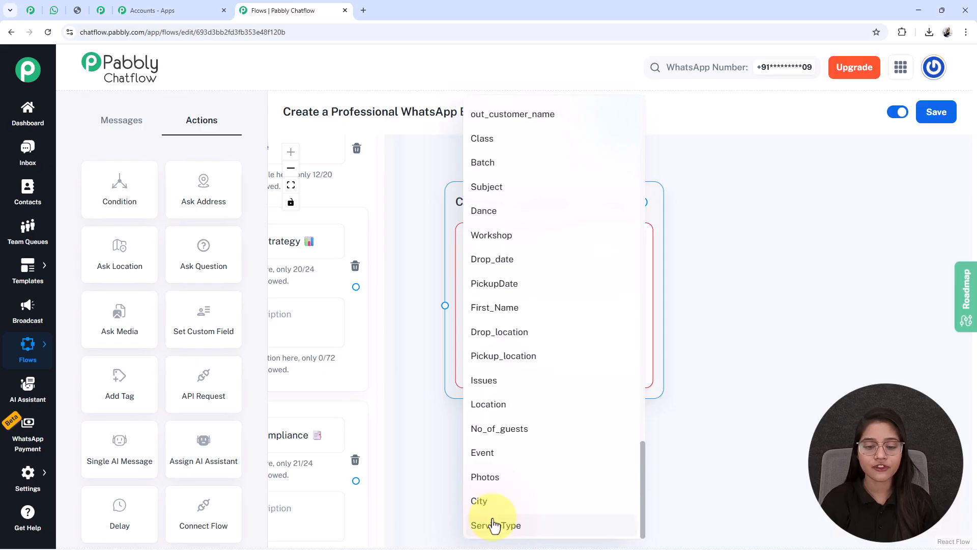
click(493, 524)
scroll(407, 192, left, 3)
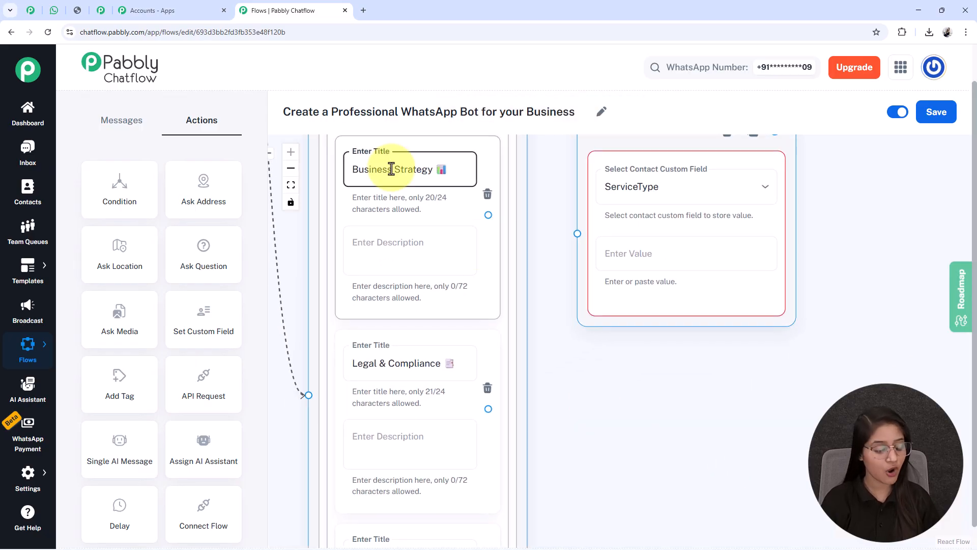
triple_click(391, 169)
key(ctrl+c)
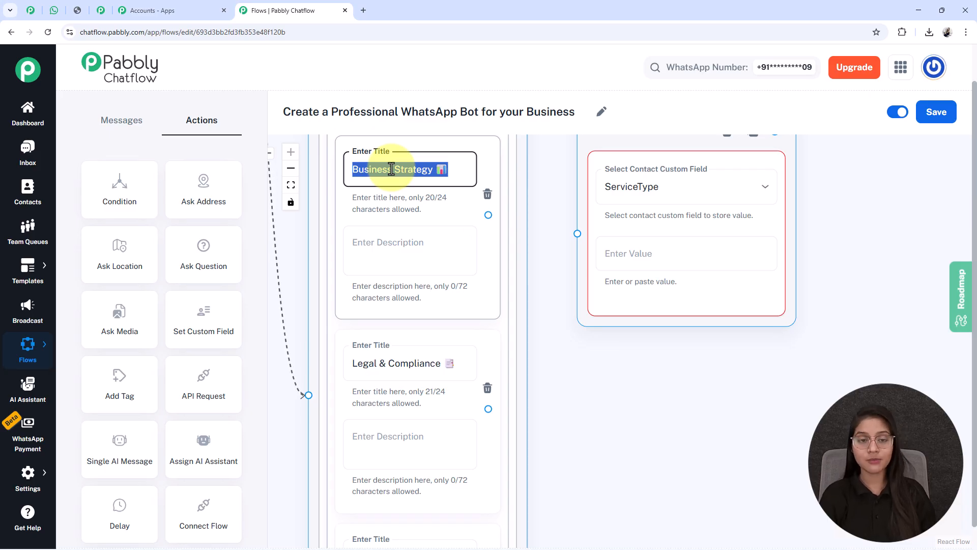
click(615, 257)
key(ctrl+v)
scroll(610, 366, up, 2)
scroll(611, 366, right, 2)
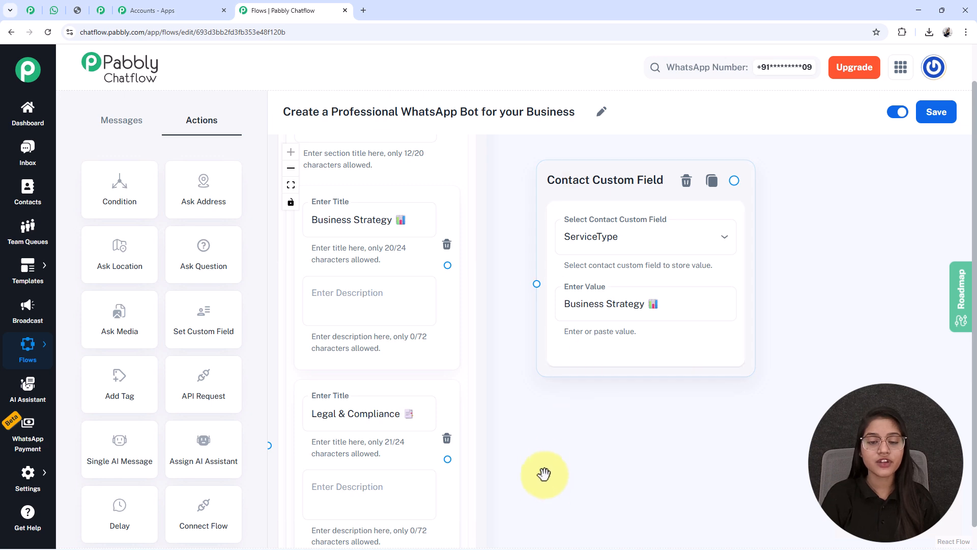
Connect the Business Strategy list item to the Contact Custom Field node and save the flow
scroll(560, 486, up, 2)
scroll(560, 486, left, 2)
click(406, 253)
drag(481, 300, 569, 318)
click(596, 232)
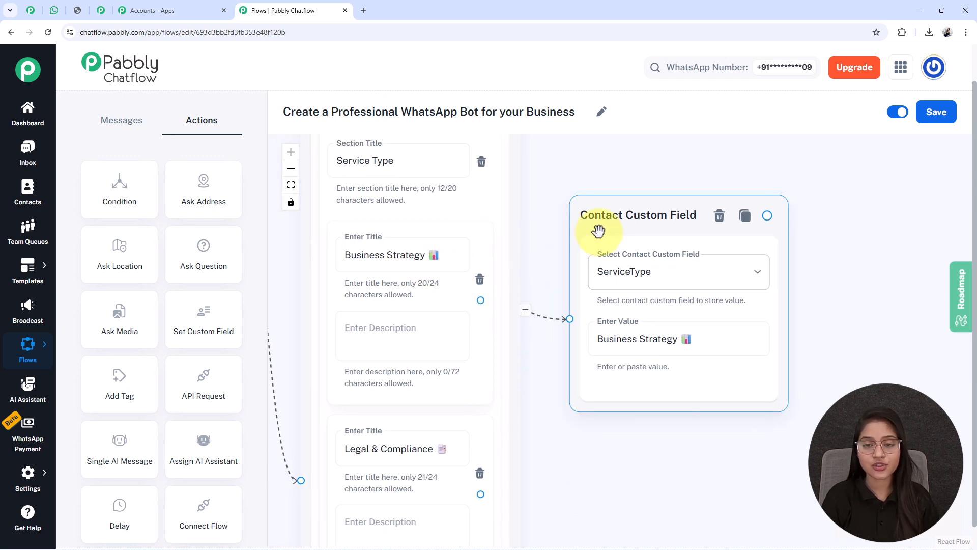
scroll(596, 232, down, 4)
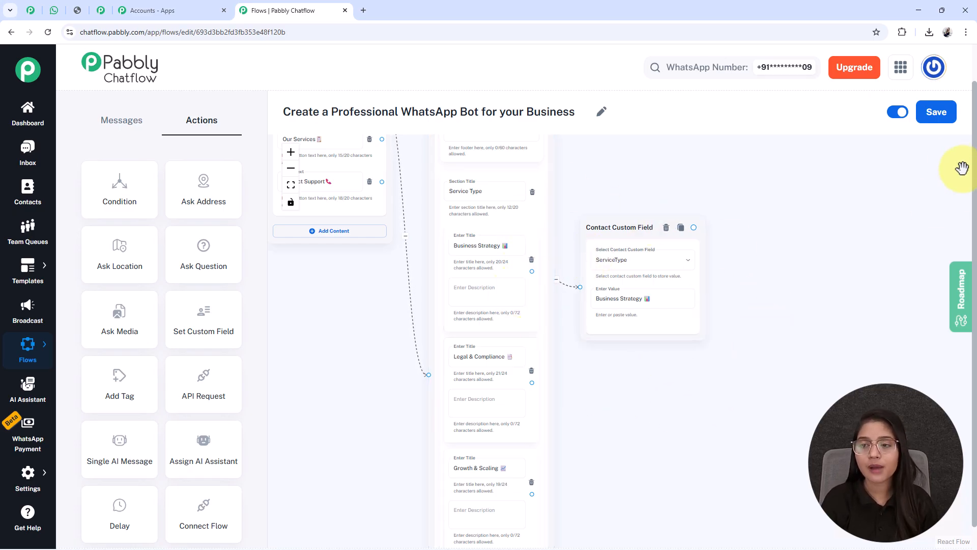
click(940, 113)
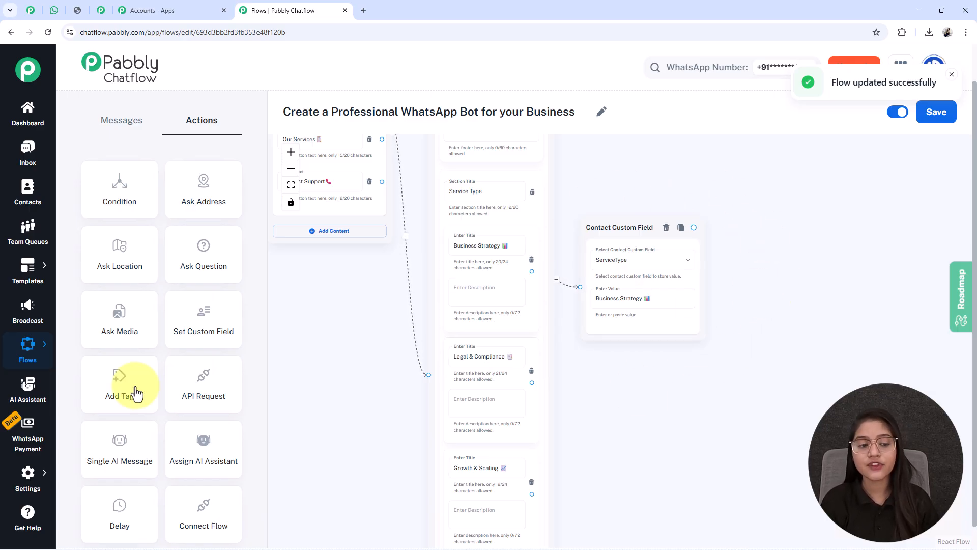
Open the Contact Custom Fields settings in a new browser tab and look through the existing fields to the end
mouse_move(40, 486)
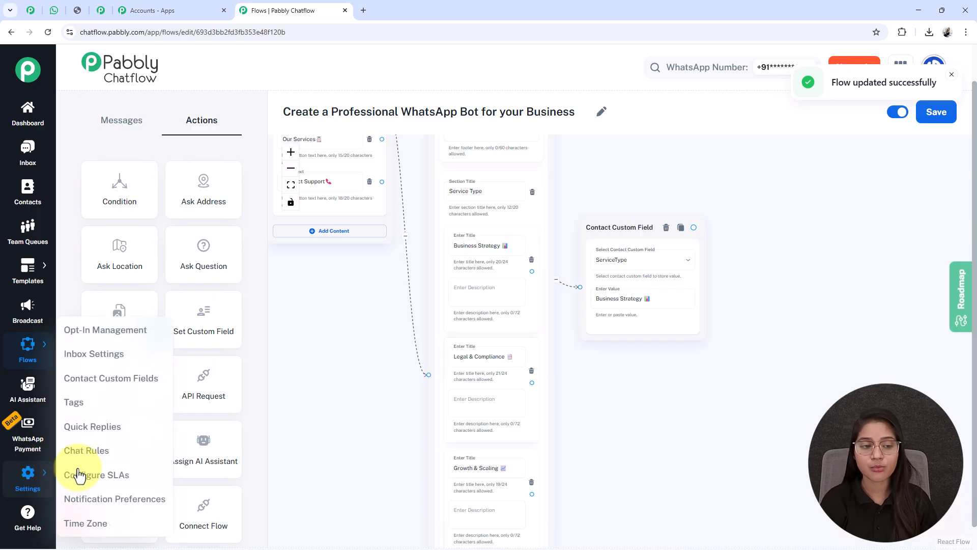
right_click(112, 388)
click(152, 395)
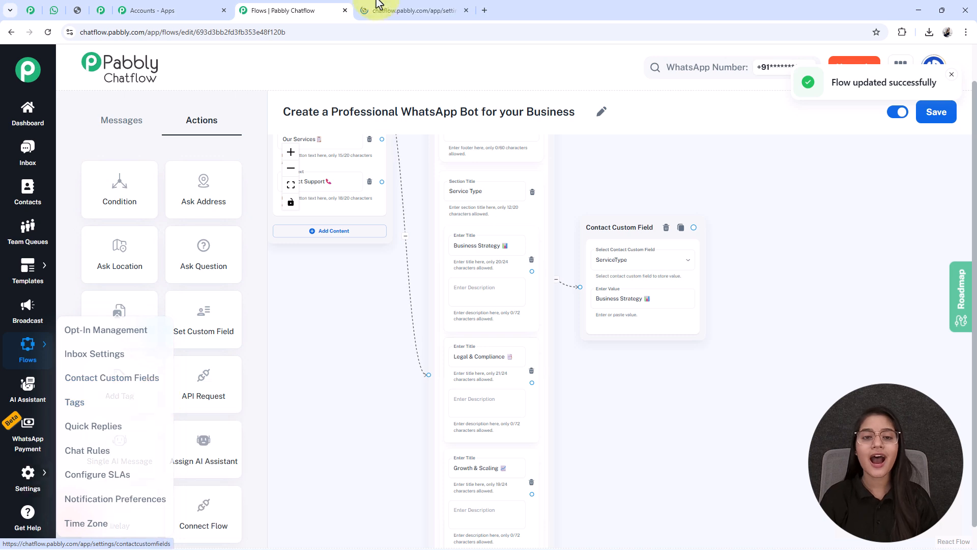
click(394, 8)
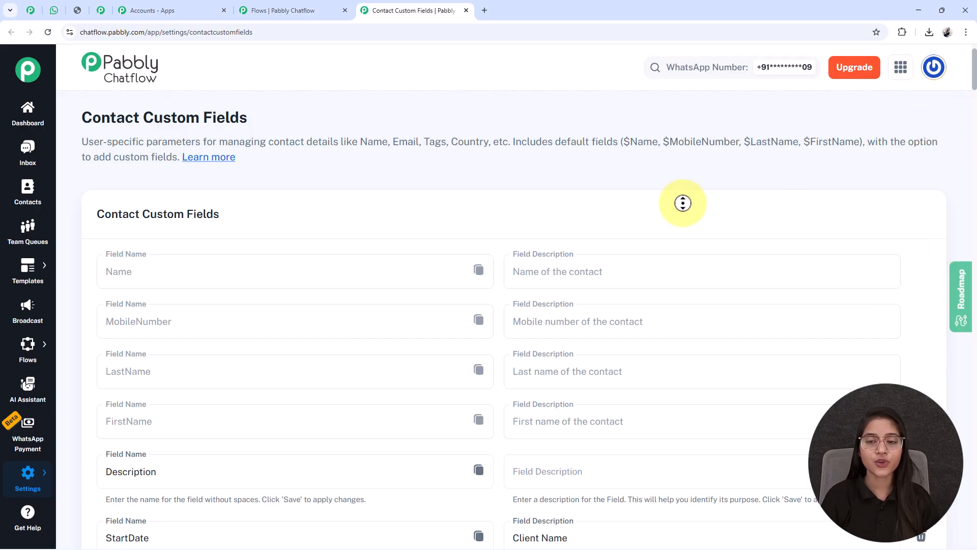
scroll(682, 198, down, 20)
scroll(685, 254, down, 14)
scroll(687, 239, down, 8)
scroll(688, 234, down, 3)
scroll(694, 214, down, 4)
scroll(689, 230, down, 15)
scroll(689, 230, down, 5)
scroll(689, 230, down, 5)
scroll(689, 231, down, 15)
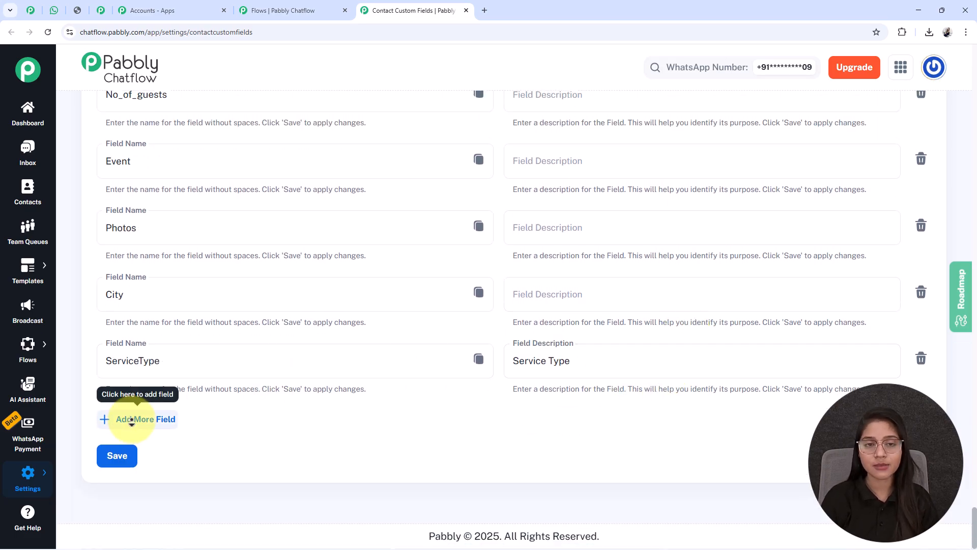
Add a blank contact custom field row below ServiceType and close the settings page without saving
click(166, 422)
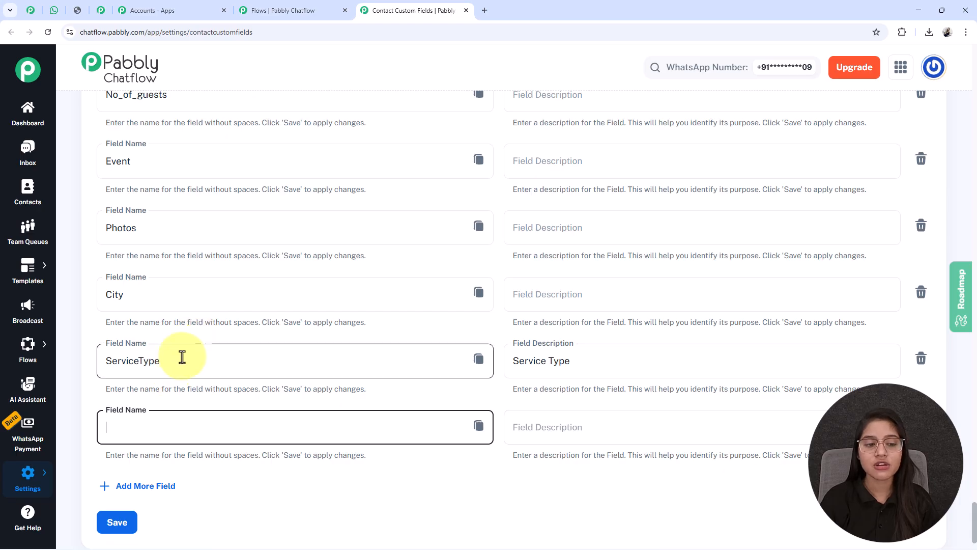
drag(183, 359, 75, 360)
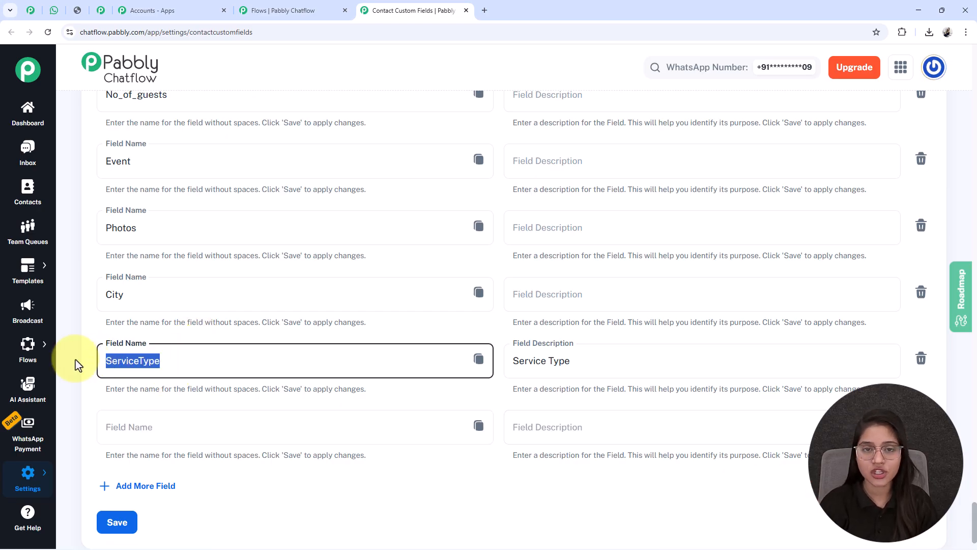
scroll(76, 359, up, 8)
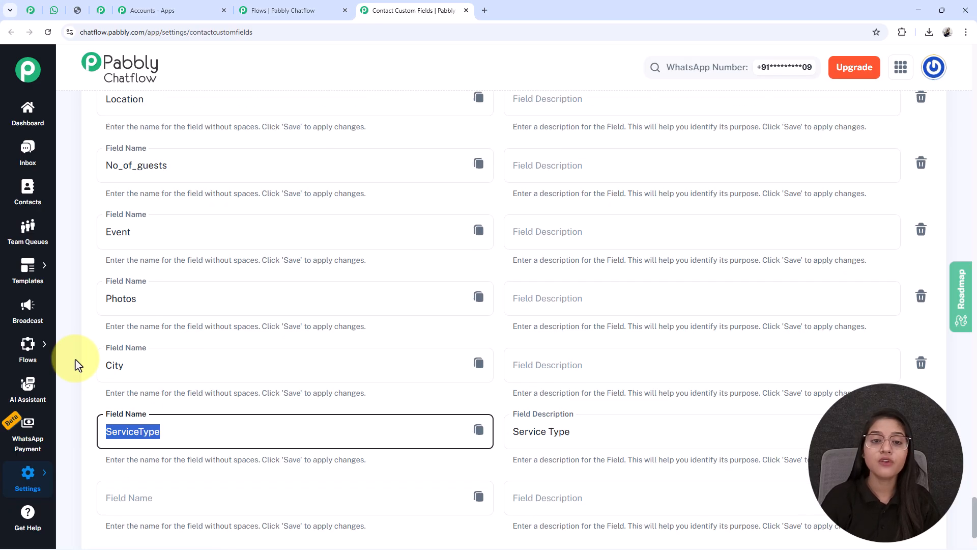
click(466, 10)
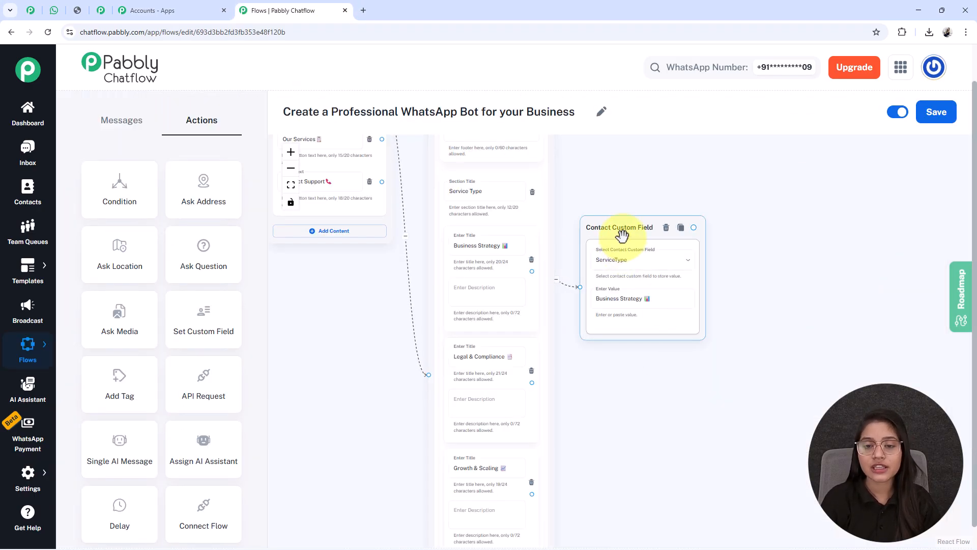
Add ServiceType custom field nodes with the values Legal & Compliance, Growth & Scaling and Digital Transformation, each connected to its matching list item
drag(622, 237, 621, 222)
triple_click(489, 250)
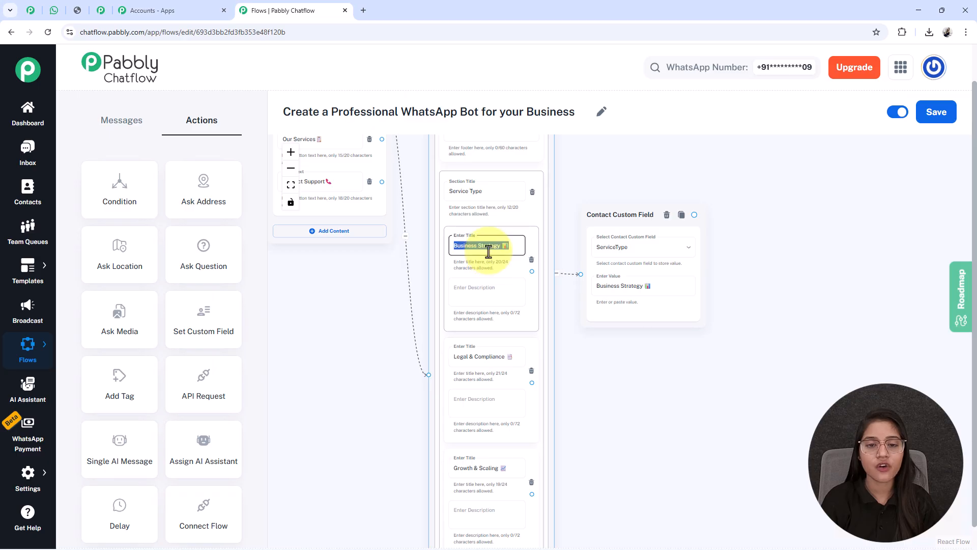
scroll(584, 407, down, 3)
drag(636, 451, 583, 266)
drag(559, 178, 559, 172)
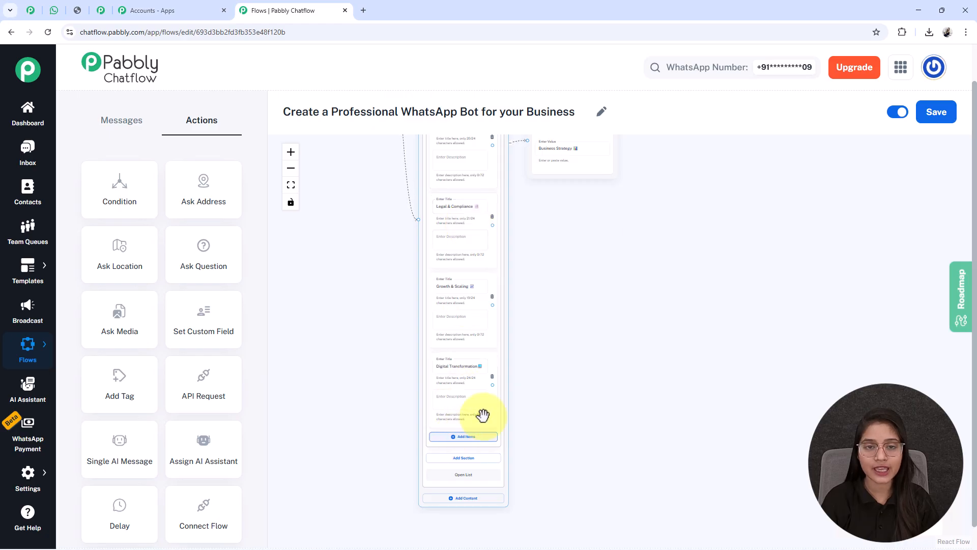
drag(691, 380, 663, 281)
scroll(632, 386, up, 3)
drag(644, 236, 645, 318)
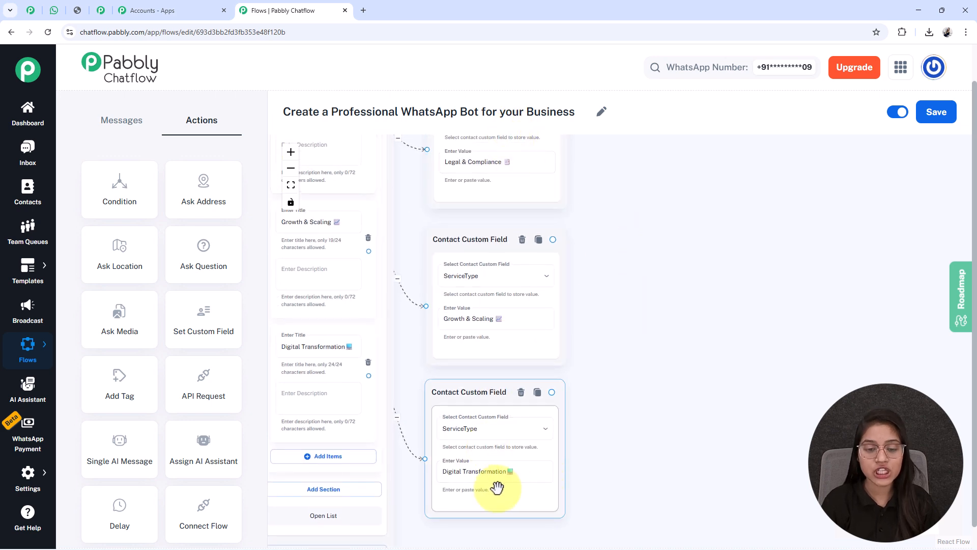
Compare the Digital Transformation item's title with the value stored by its connected Contact Custom Field node
scroll(468, 482, up, 2)
scroll(371, 463, down, 2)
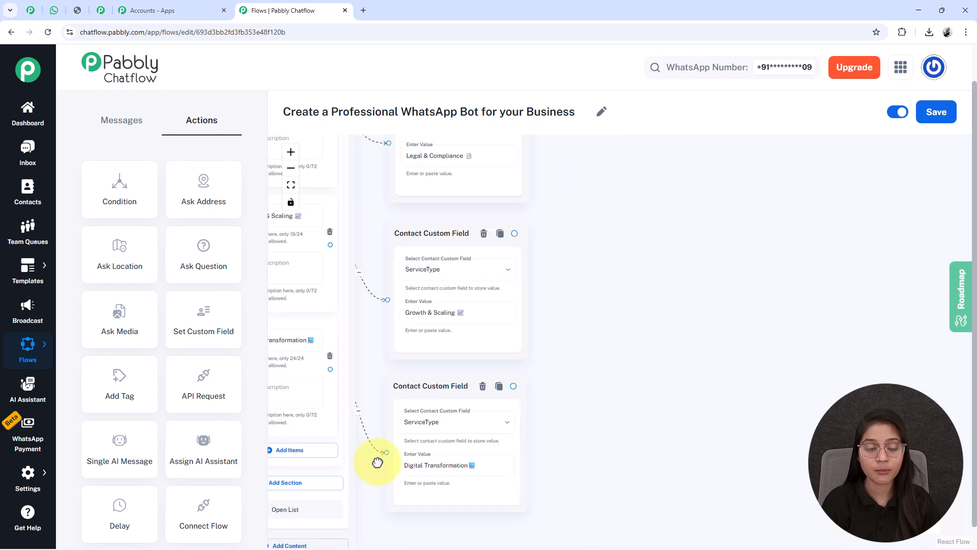
drag(374, 461, 499, 471)
click(401, 359)
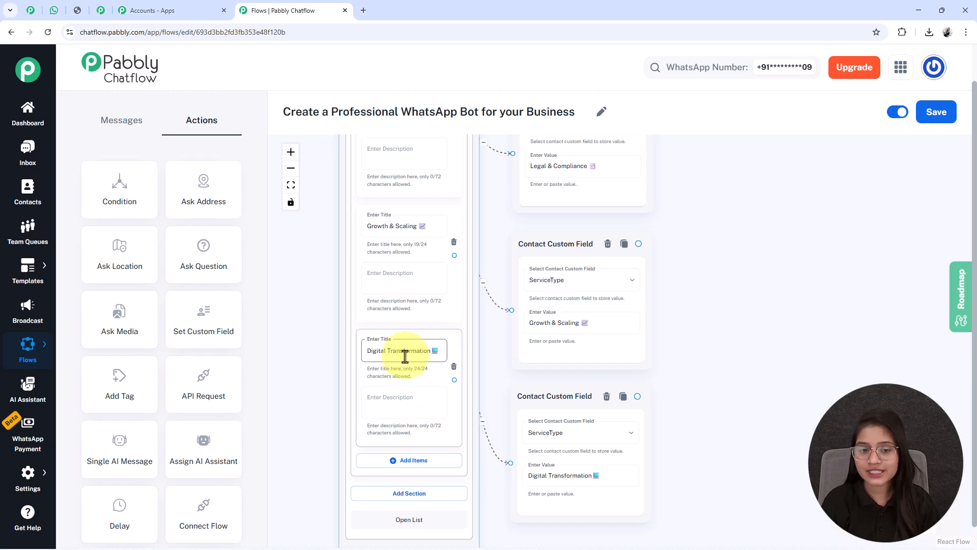
triple_click(405, 356)
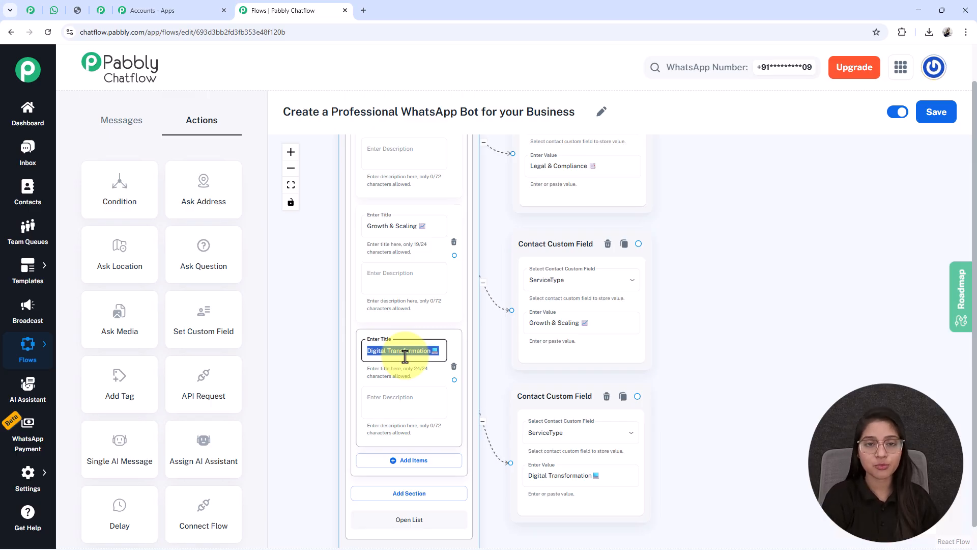
scroll(402, 351, down, 2)
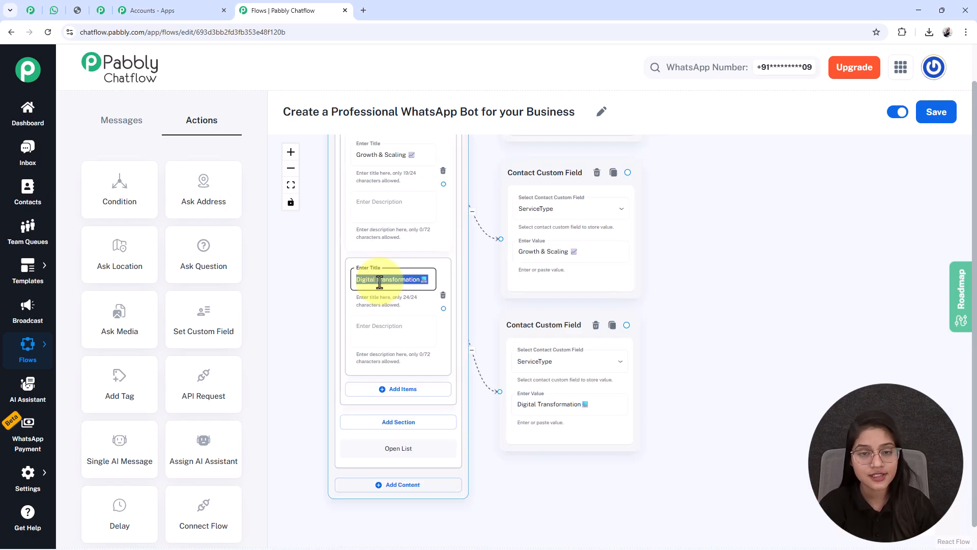
triple_click(539, 410)
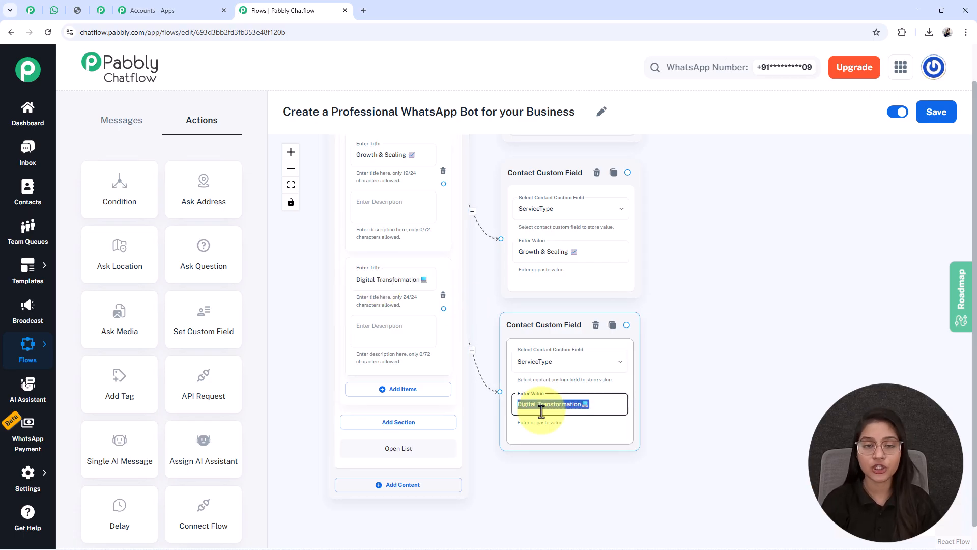
scroll(541, 411, down, 2)
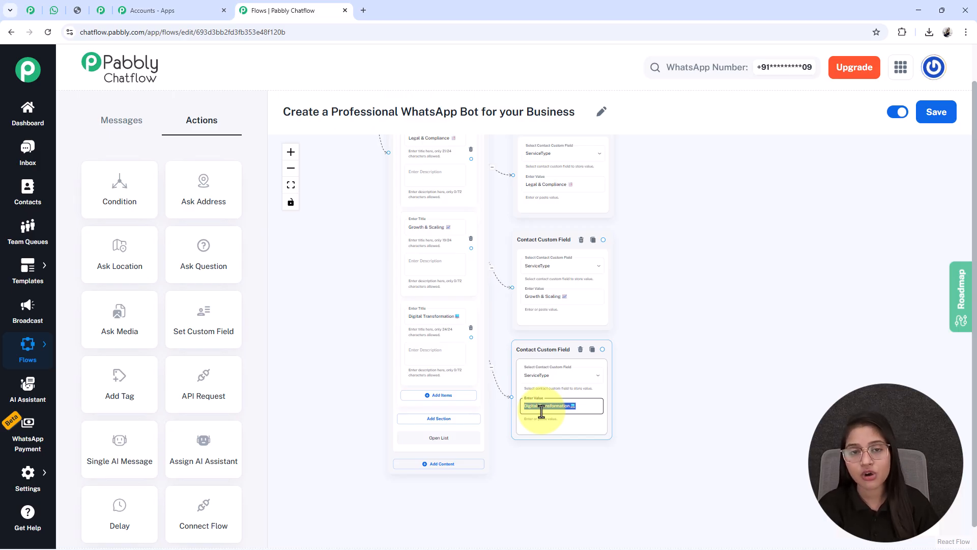
Add an Ask Question node beside the Contact Custom Field nodes with the message "*Please share your full name* 👤"
scroll(541, 411, down, 2)
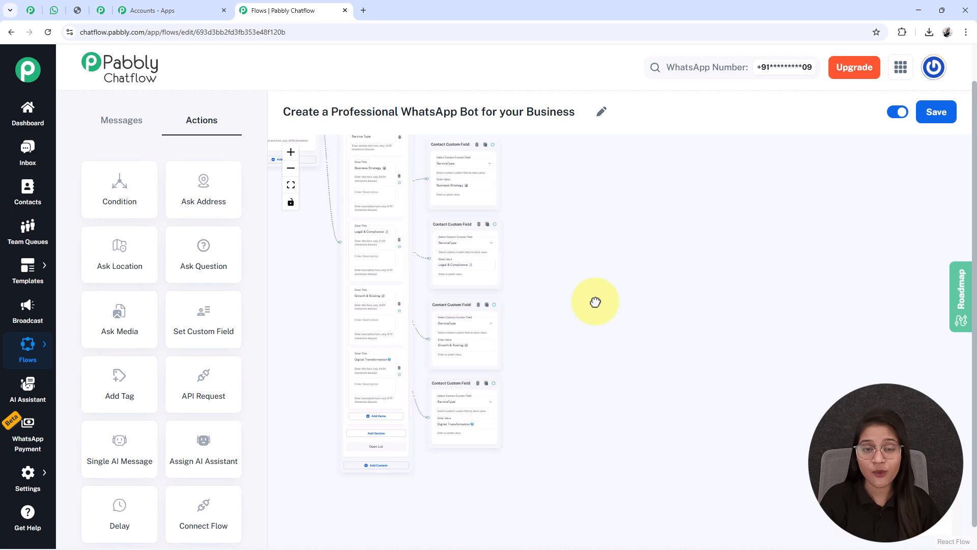
click(479, 429)
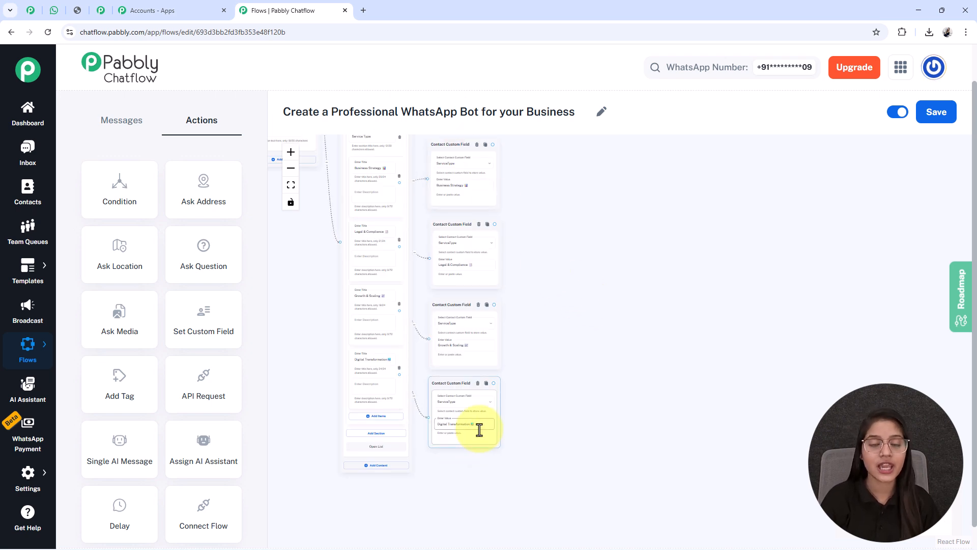
click(537, 278)
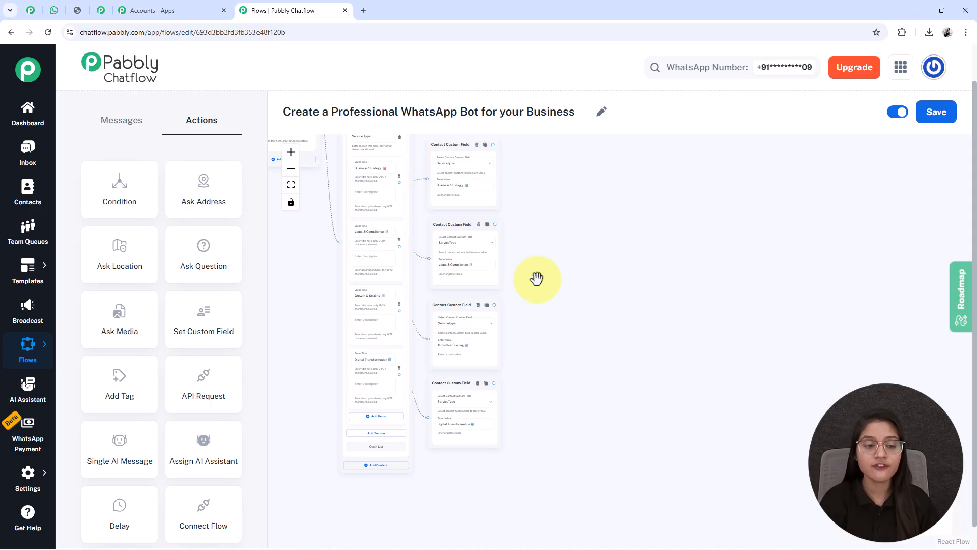
click(283, 179)
scroll(731, 381, up, 5)
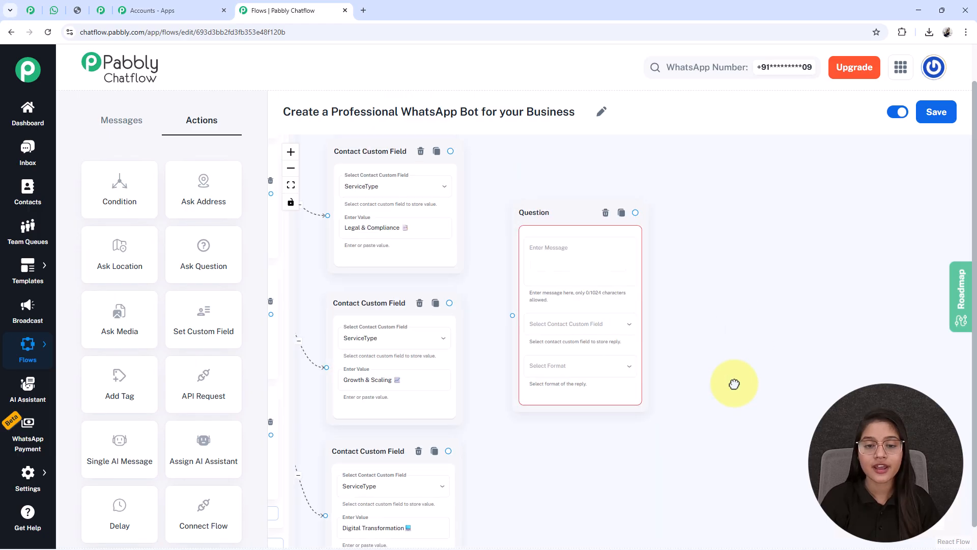
scroll(560, 231, up, 5)
click(602, 288)
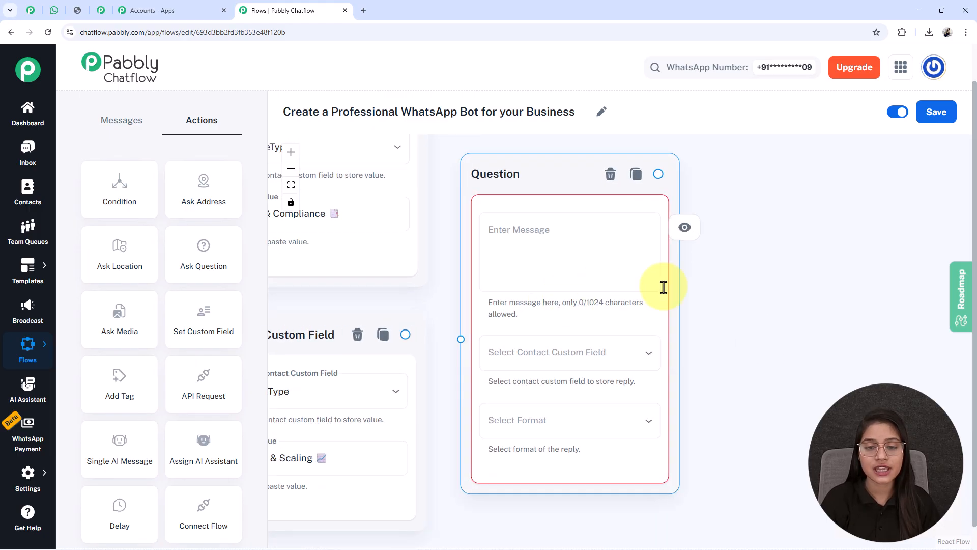
drag(749, 338, 759, 294)
click(512, 215)
text(*Please share your full name* 👤)
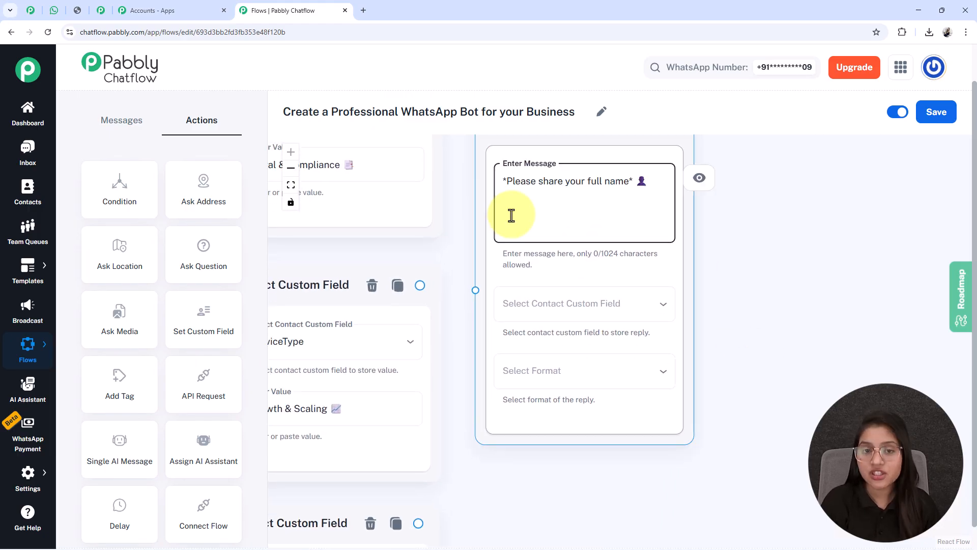
Store the full-name question's reply in the FullName contact custom field and set its reply format to Text
click(604, 316)
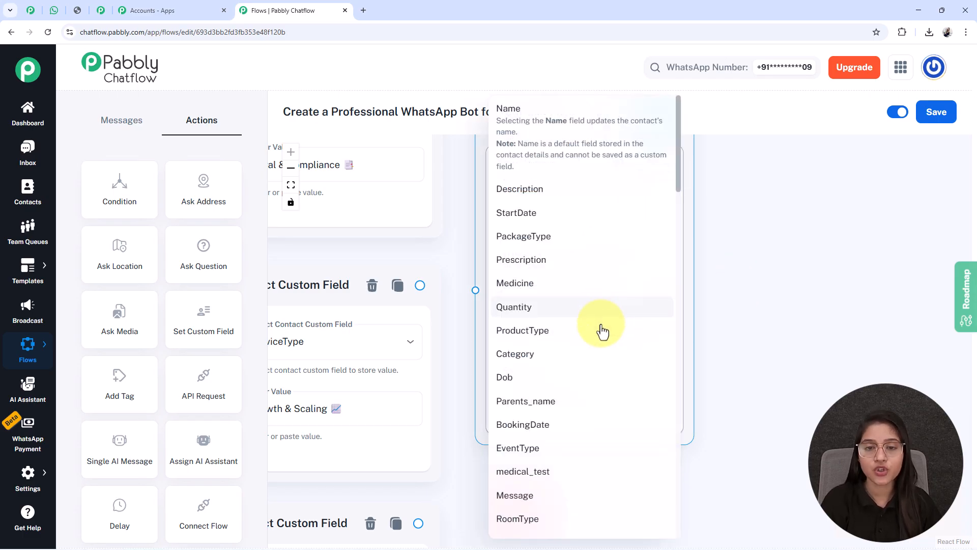
scroll(584, 394, down, 8)
scroll(584, 393, down, 20)
scroll(529, 366, up, 7)
scroll(529, 284, up, 1)
click(523, 194)
click(548, 371)
click(514, 405)
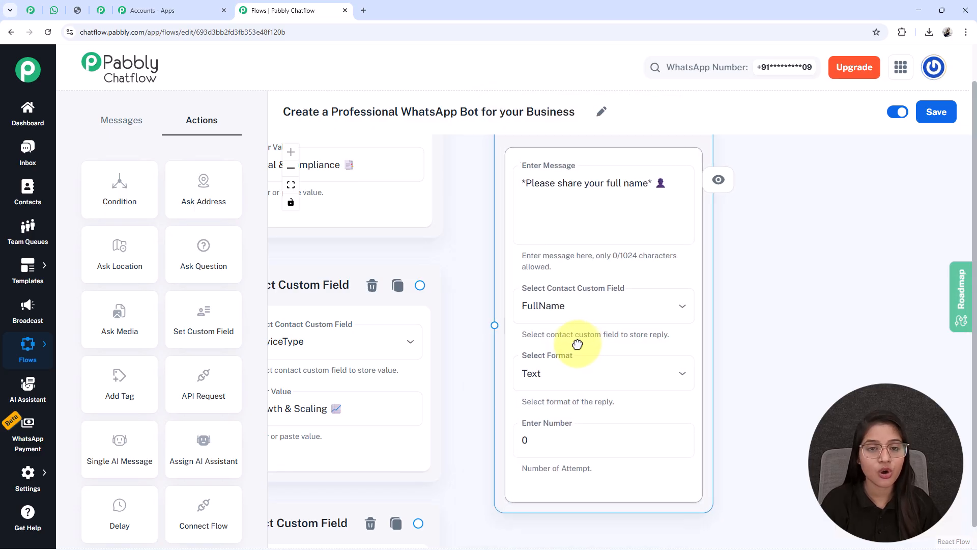
Review the full-name question's message and settings and look through the available reply formats, keeping Text selected
drag(741, 453, 709, 392)
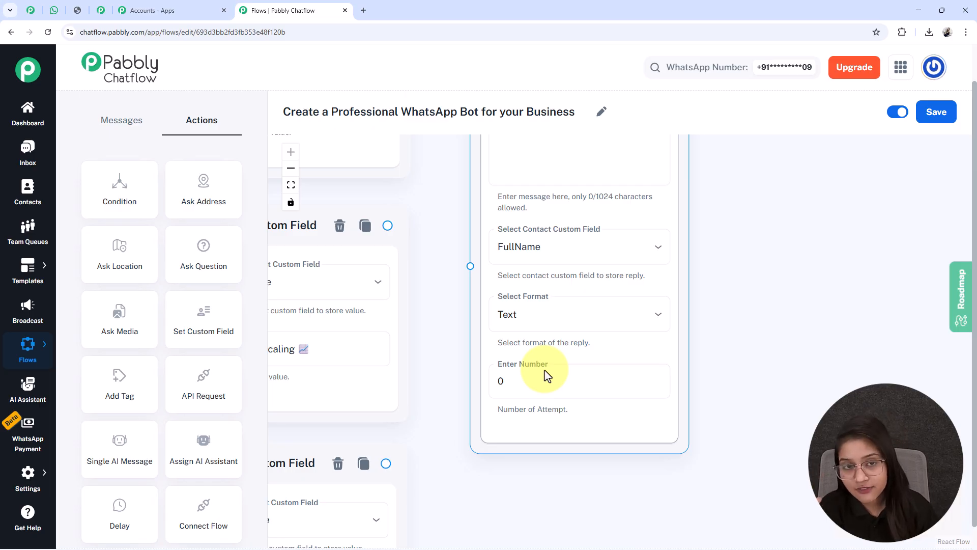
scroll(741, 131, up, 3)
click(537, 197)
key(ctrl+a)
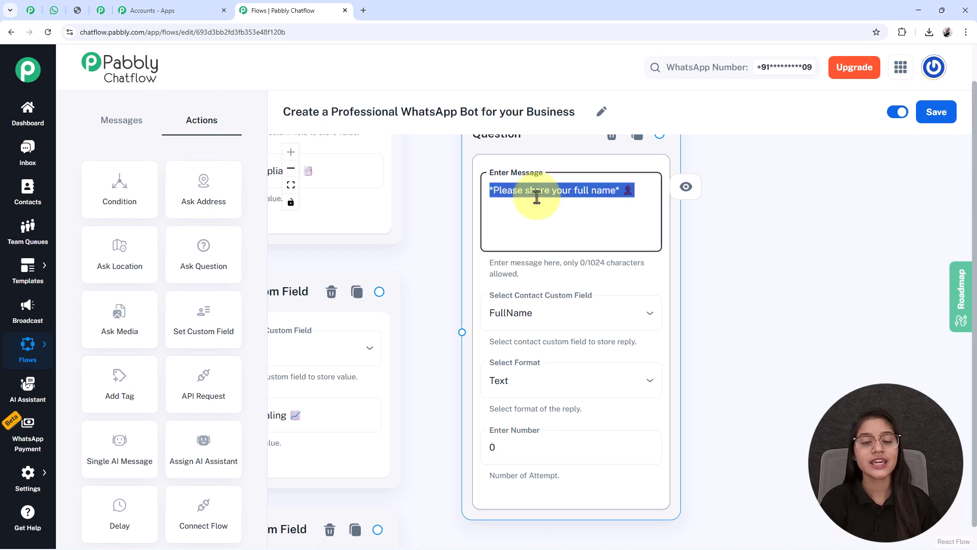
click(763, 366)
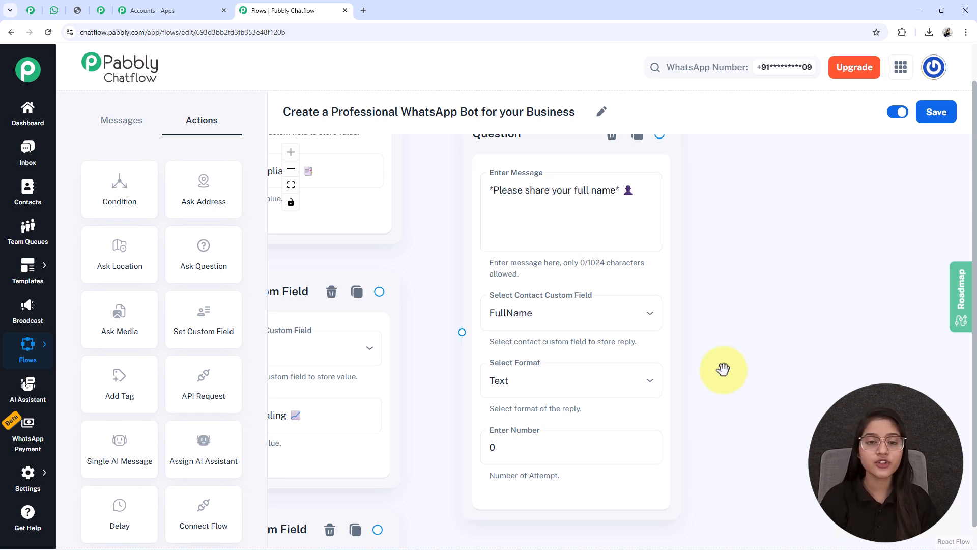
click(557, 394)
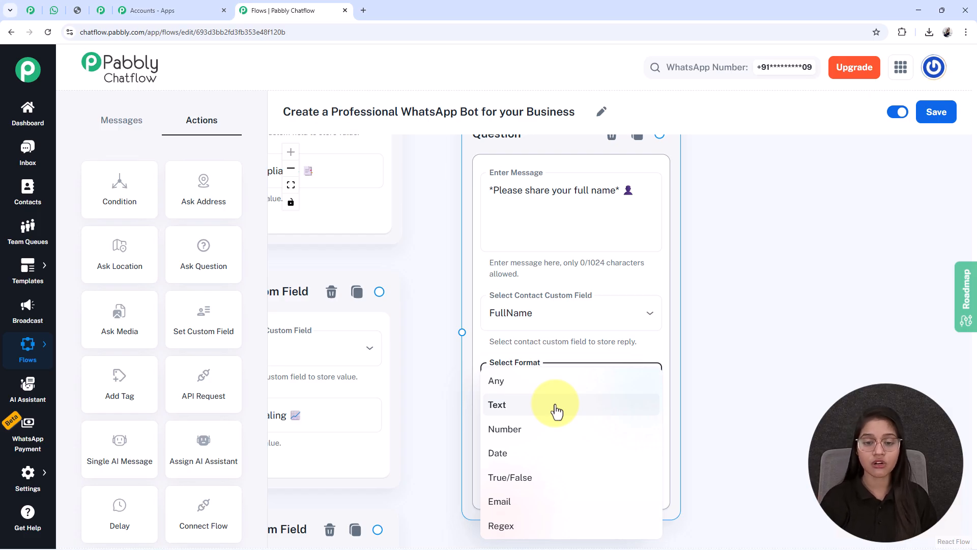
click(556, 407)
Try 1 as the full-name question's number of attempts, look at the validation error message field, and reset the number to 0
click(528, 448)
key(BackSpace)
text(3)
key(BackSpace)
text(1)
scroll(704, 455, down, 3)
click(520, 410)
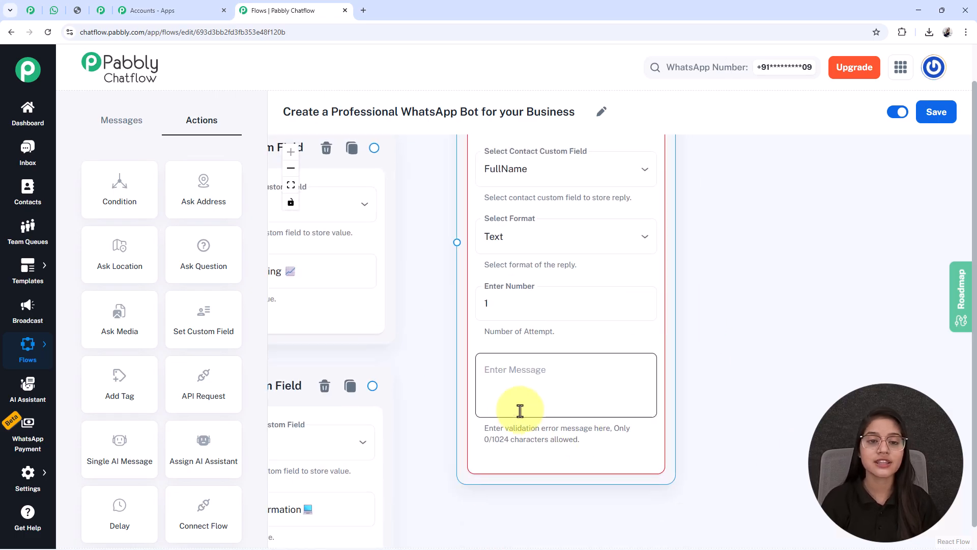
click(507, 314)
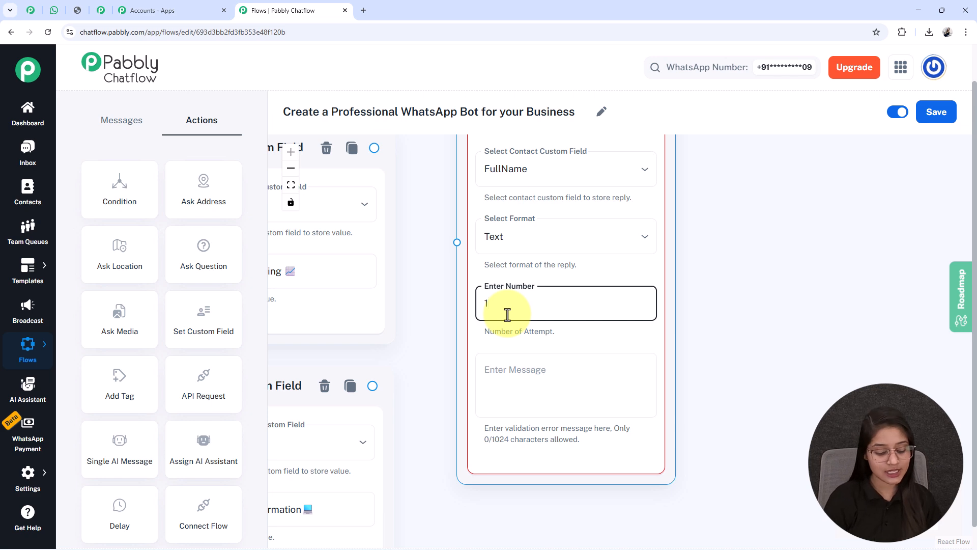
key(BackSpace)
text(0)
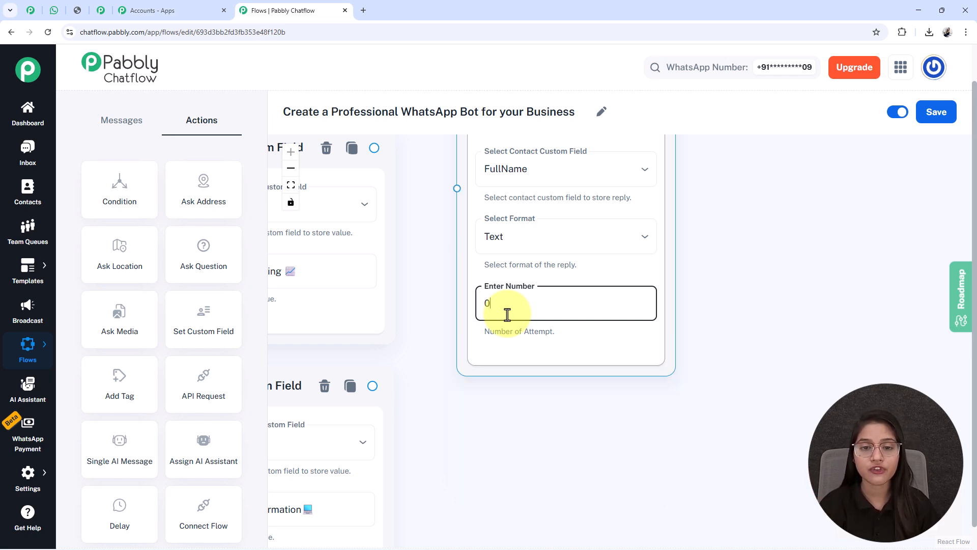
Connect all four ServiceType Contact Custom Field nodes to the full-name Question node
scroll(484, 366, down, 5)
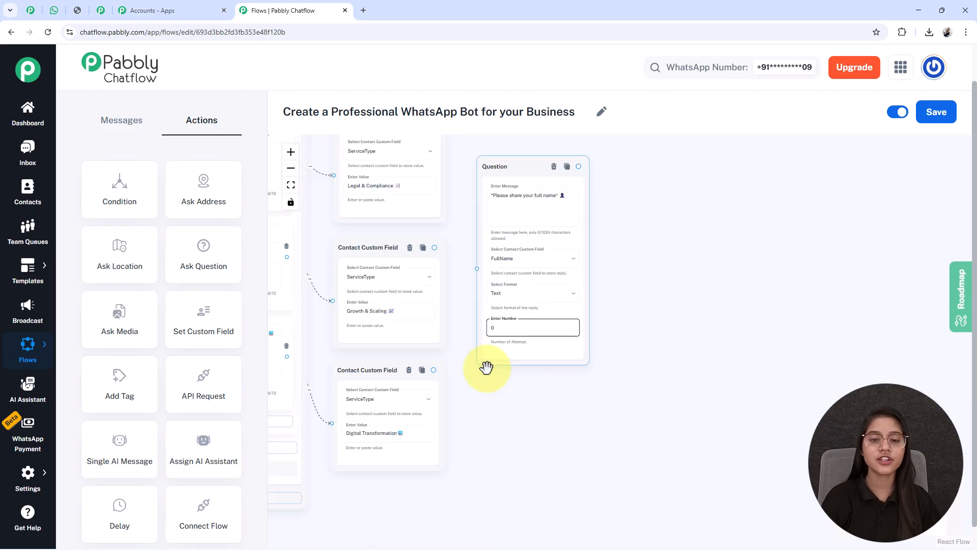
drag(492, 193, 479, 254)
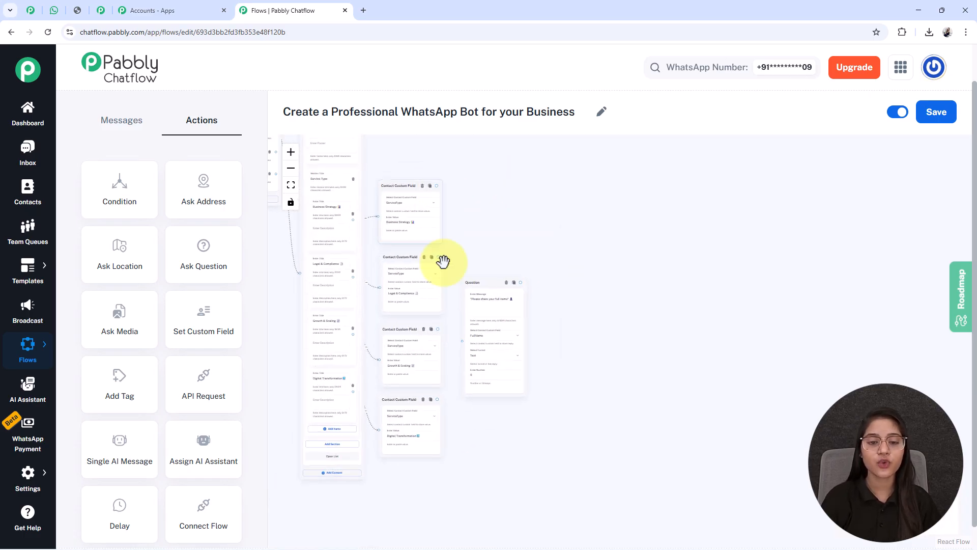
scroll(624, 373, up, 5)
drag(568, 342, 645, 369)
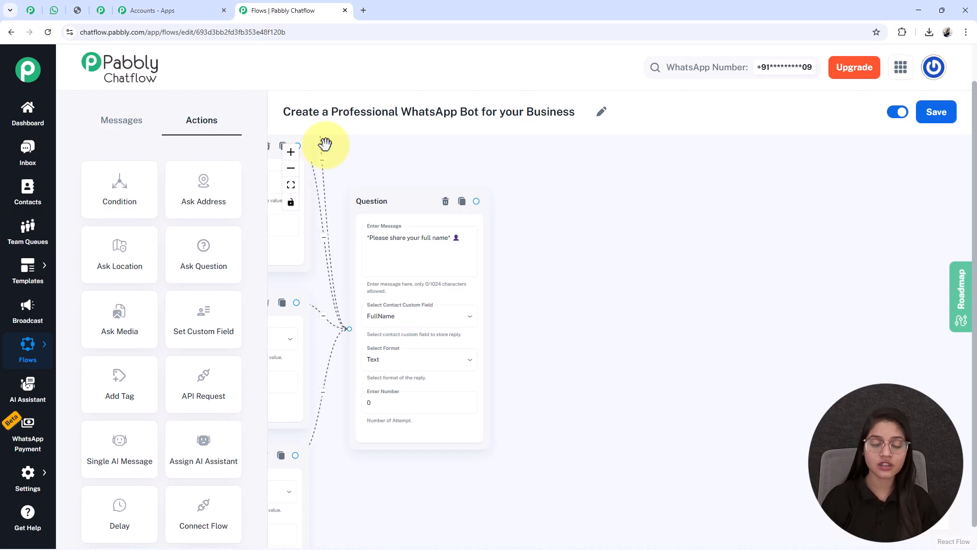
Add and chain three Question nodes asking for company name (Company_Name, Any), contact number (ContactNumber, Number) and requirement (Description, Any)
scroll(603, 322, up, 3)
scroll(604, 323, down, 3)
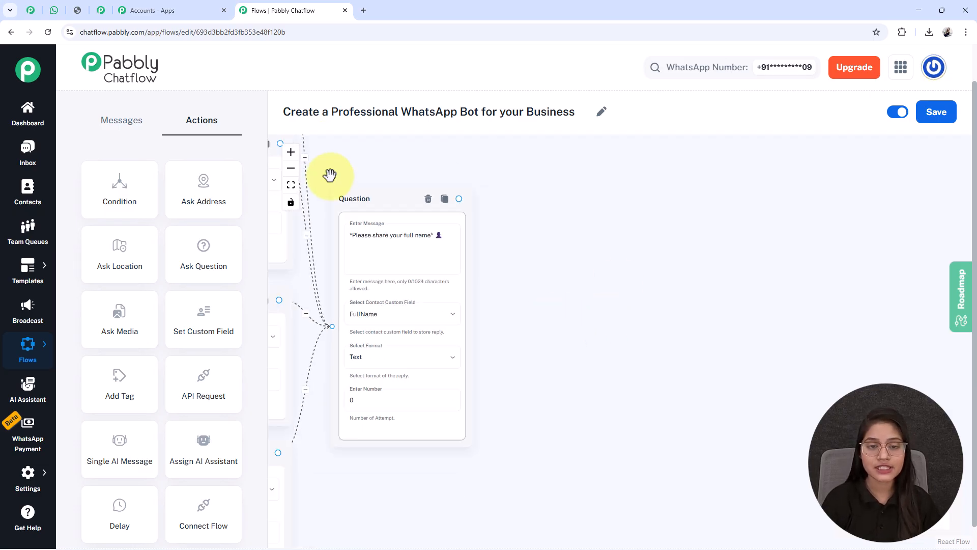
drag(554, 435, 530, 434)
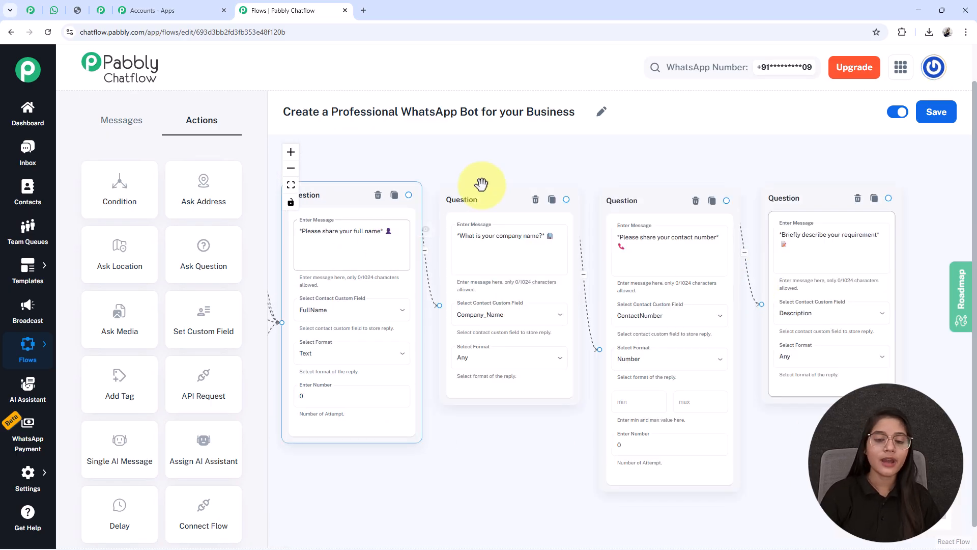
click(512, 275)
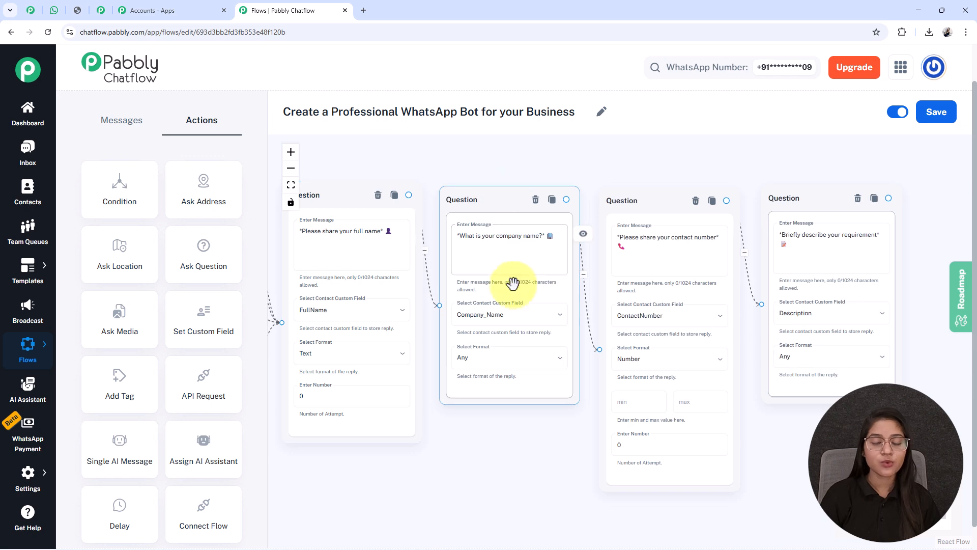
click(537, 440)
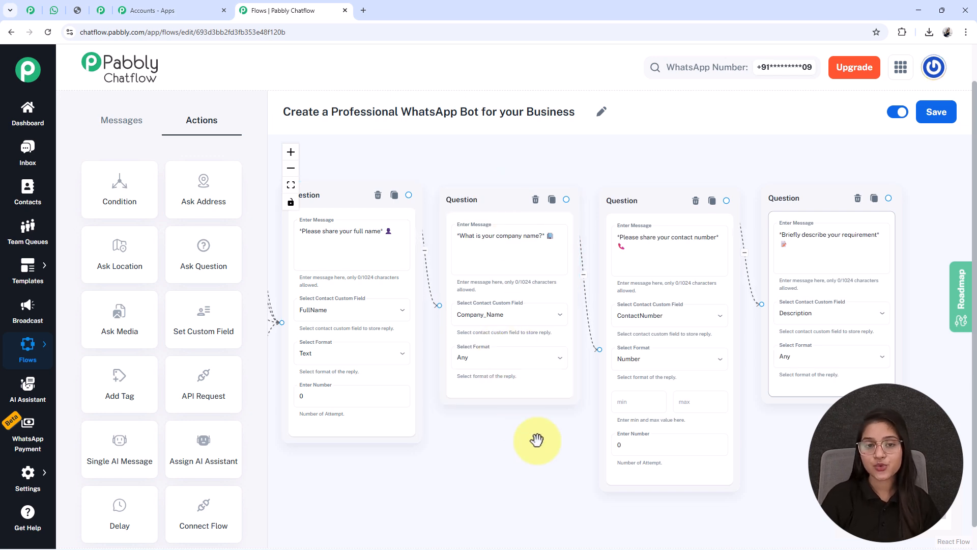
Examine the company-name question's custom field and format, and the contact-number question's number format with its min and max fields
drag(537, 440, 492, 425)
scroll(492, 426, up, 4)
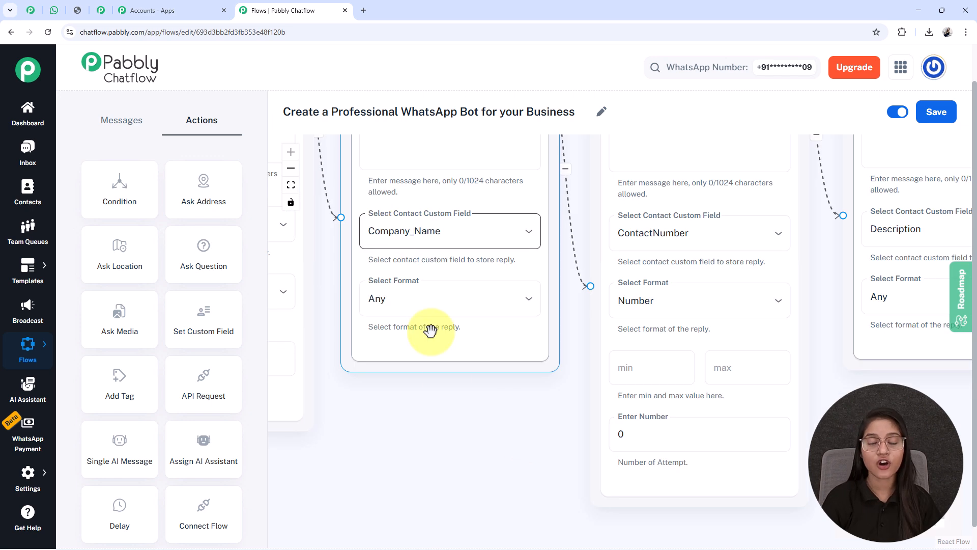
scroll(473, 326, down, 3)
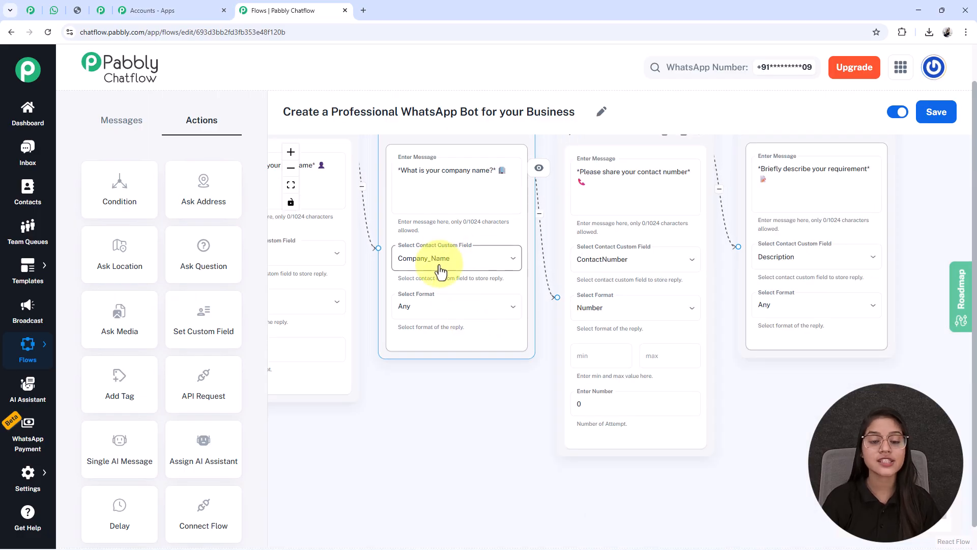
drag(508, 405, 425, 426)
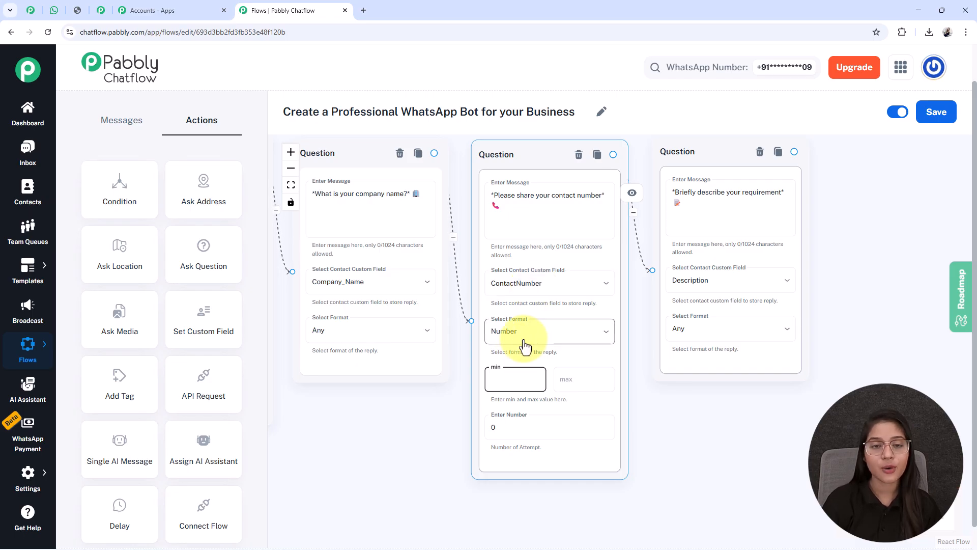
click(537, 385)
click(568, 383)
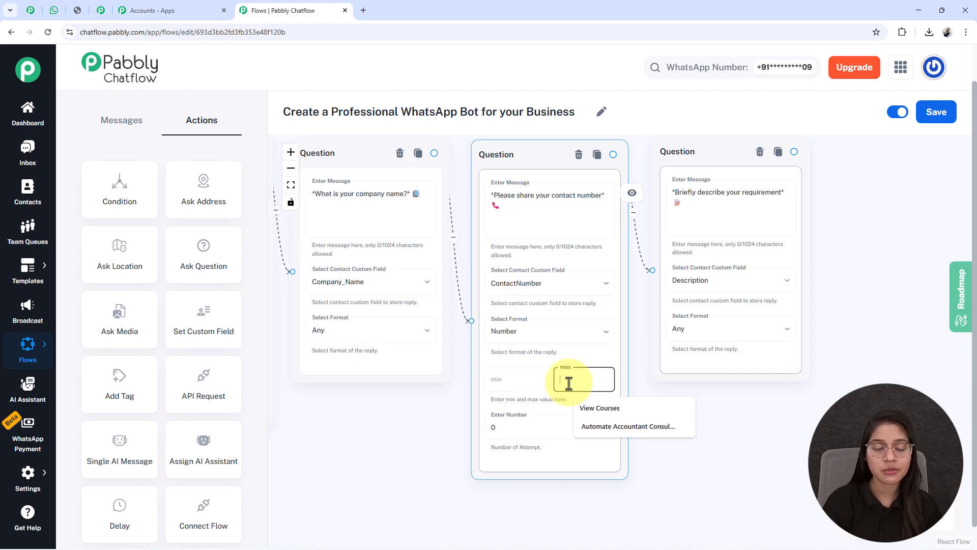
click(554, 357)
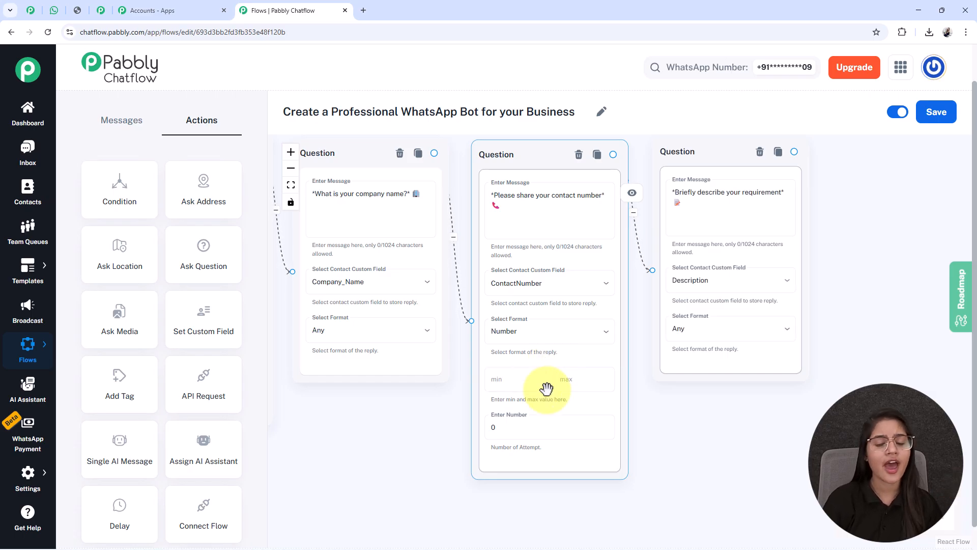
Examine the requirement question's settings and review the flow from the service list through the custom fields to the four chained questions
drag(739, 432, 562, 437)
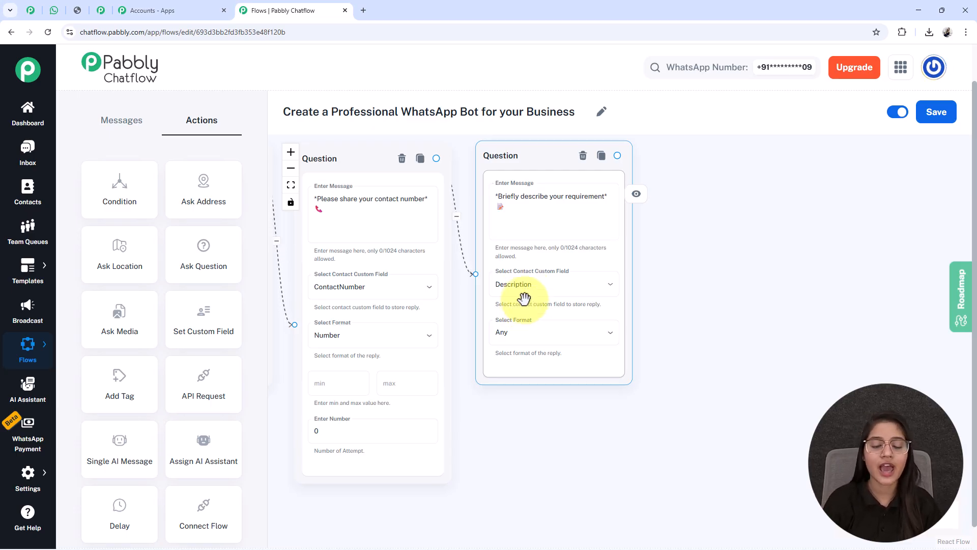
scroll(520, 306, down, 3)
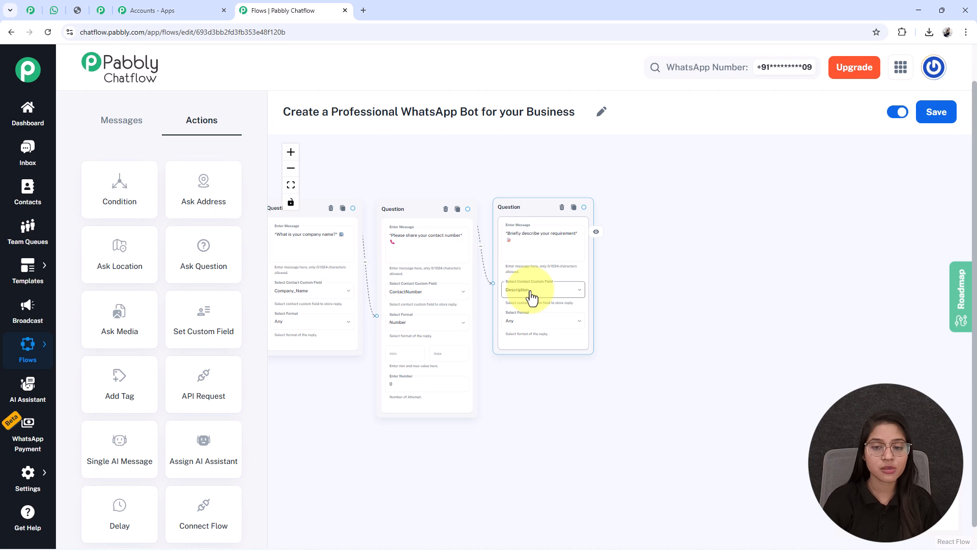
scroll(564, 361, down, 2)
scroll(496, 425, down, 4)
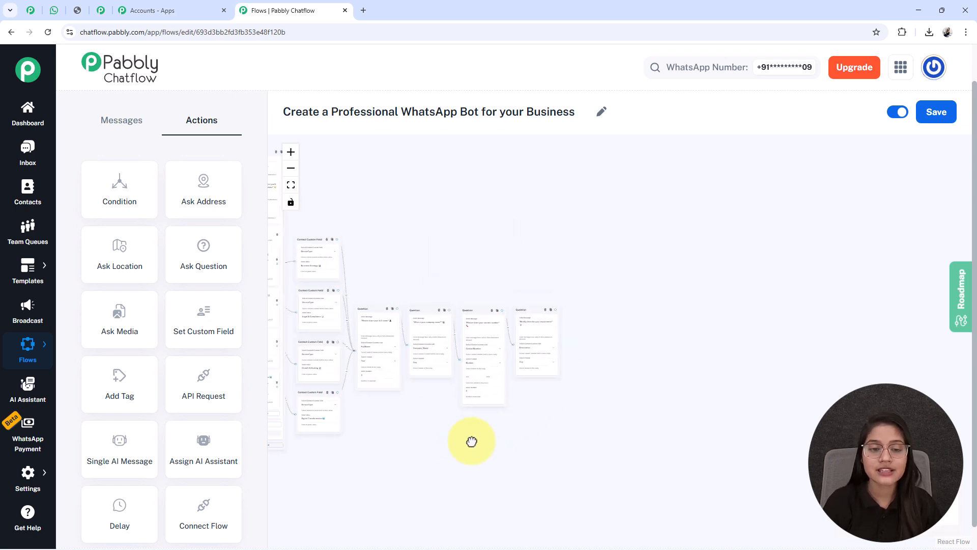
drag(463, 440, 598, 445)
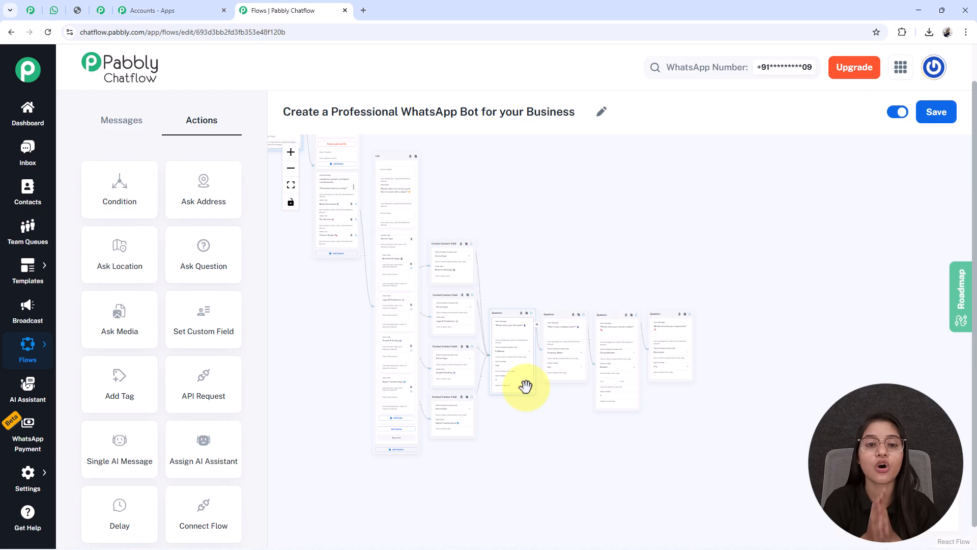
drag(530, 432, 519, 374)
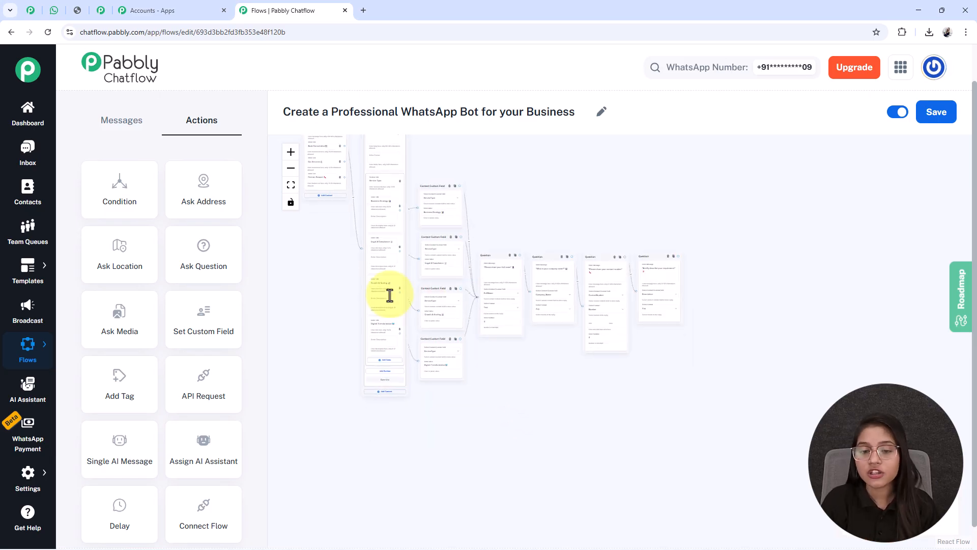
scroll(648, 331, up, 2)
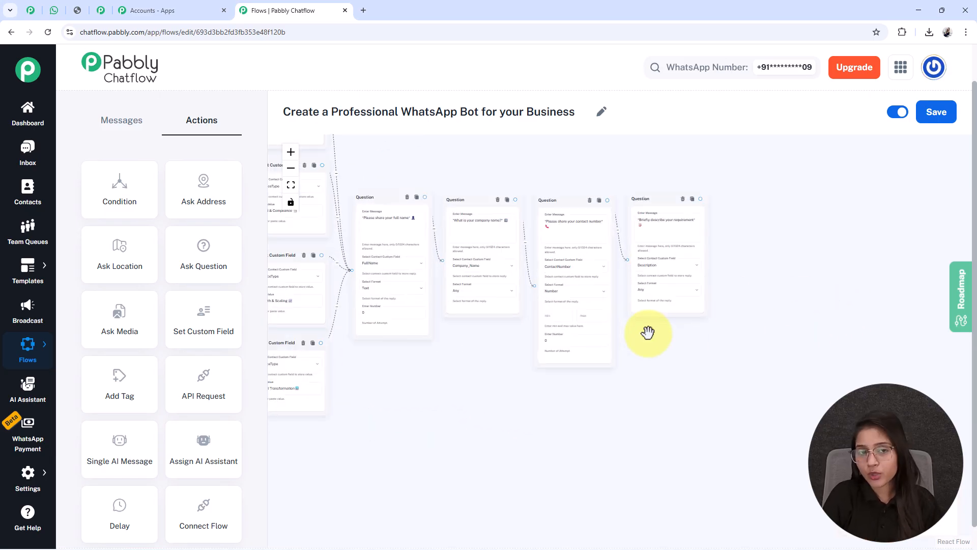
scroll(648, 331, down, 1)
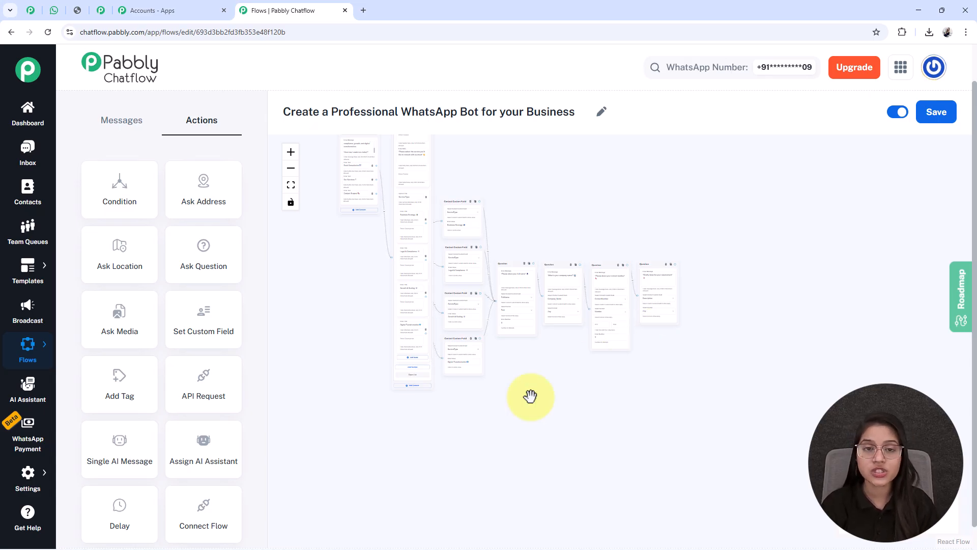
scroll(529, 395, up, 3)
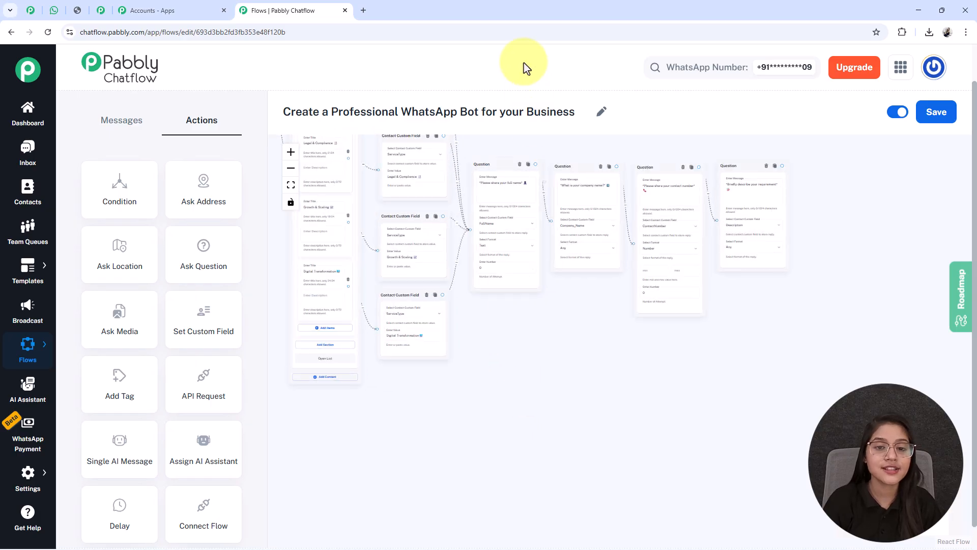
Add a Text Button node after the requirement question and paste in the "Consultation Request Received" message with the submitted details
drag(537, 361, 508, 395)
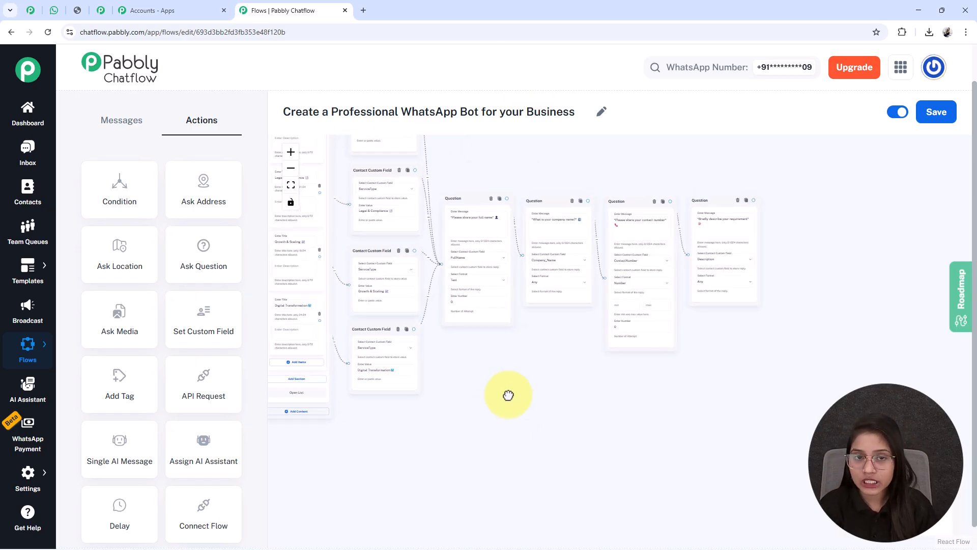
click(116, 119)
click(102, 202)
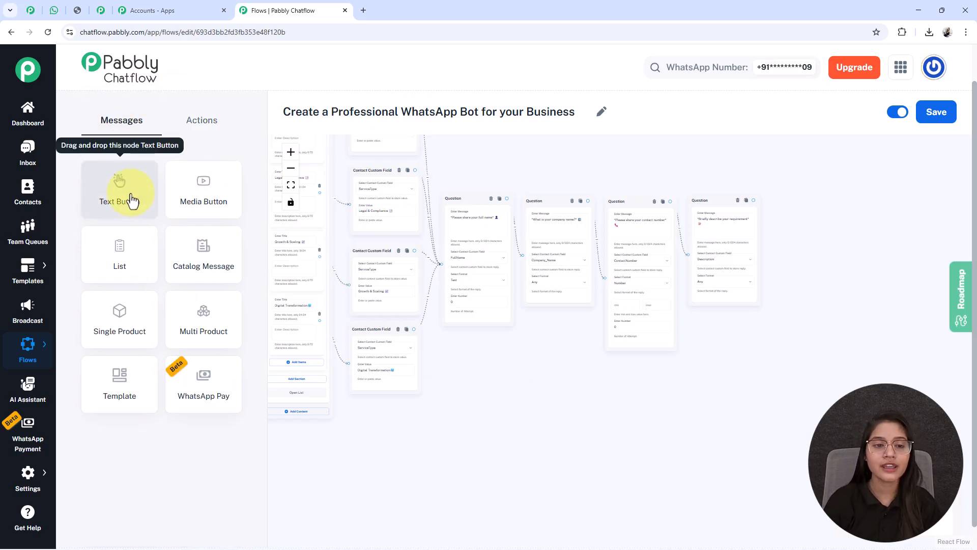
click(290, 187)
scroll(737, 322, up, 5)
scroll(584, 274, up, 4)
drag(708, 370, 852, 362)
drag(580, 201, 506, 212)
scroll(527, 242, up, 2)
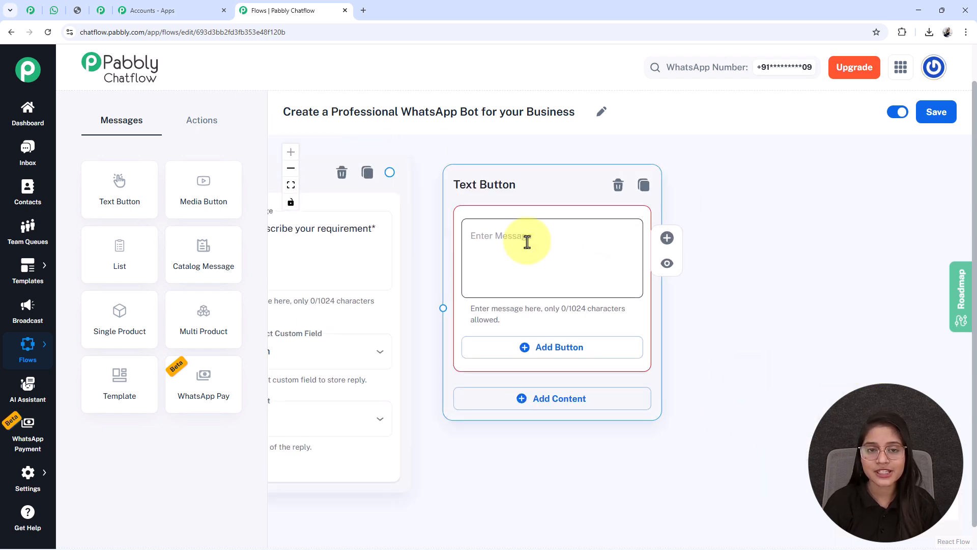
click(527, 242)
key(ctrl+v)
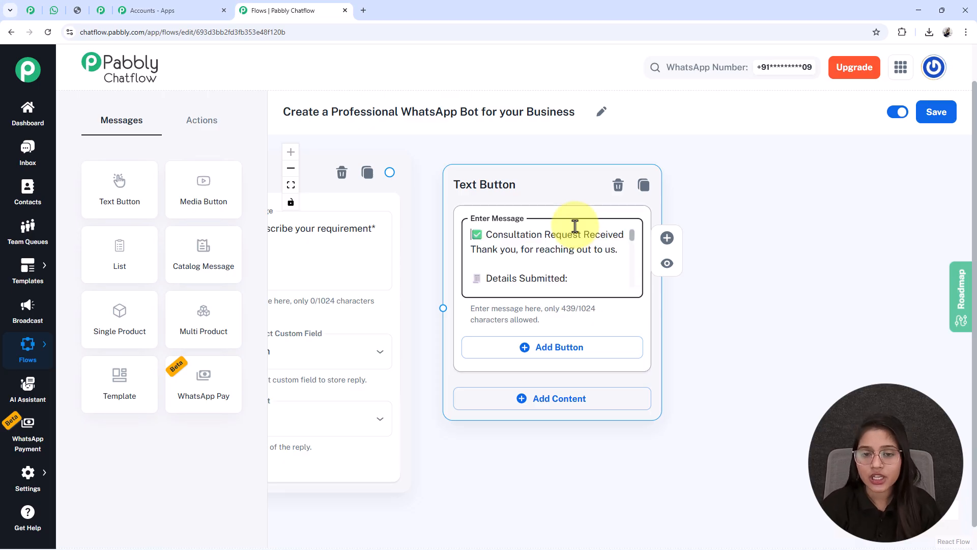
Examine the $FullName, $ServiceType, $Company_Name and $ContactNumber variables in the consultation confirmation message
key(Down)
key(Down)
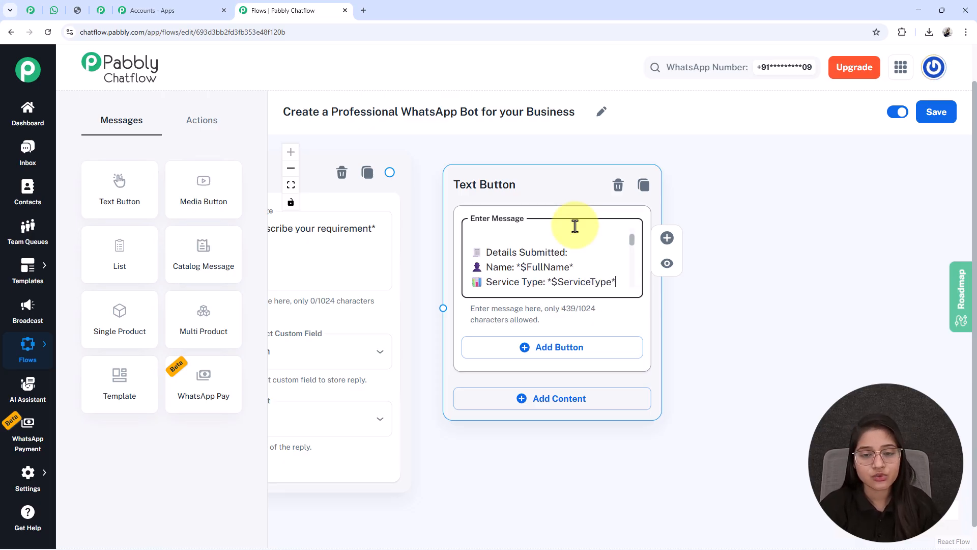
key(Down)
key(Down)
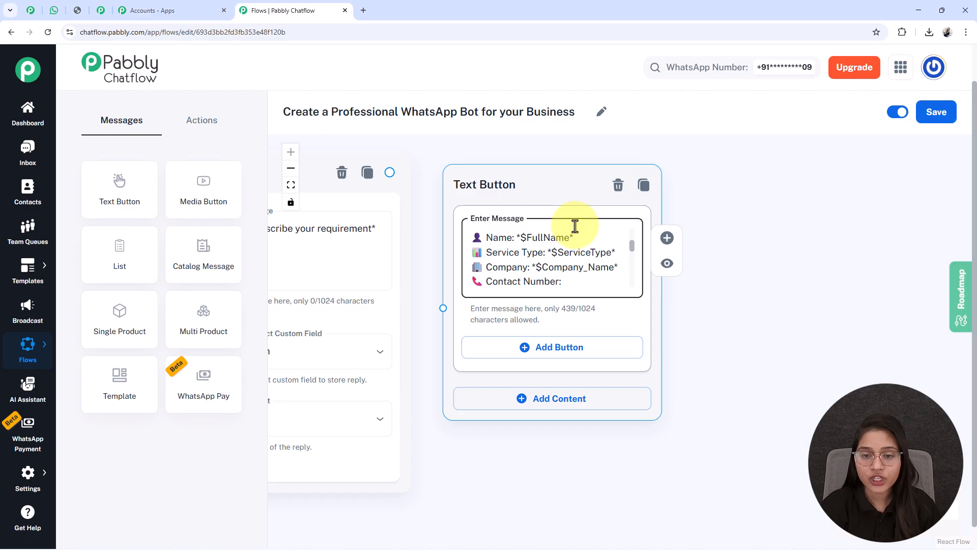
key(Down)
key(Down)
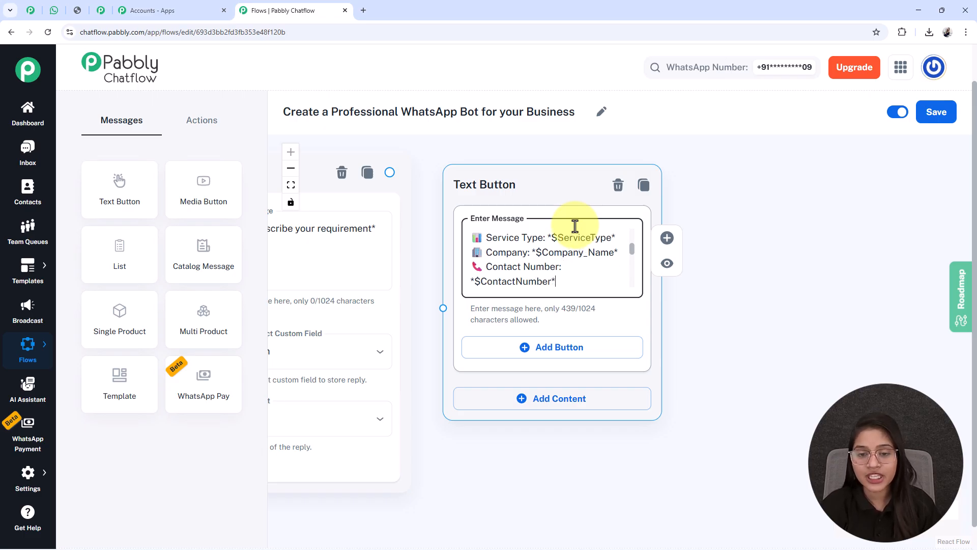
key(Up)
key(Up)
key(Up)
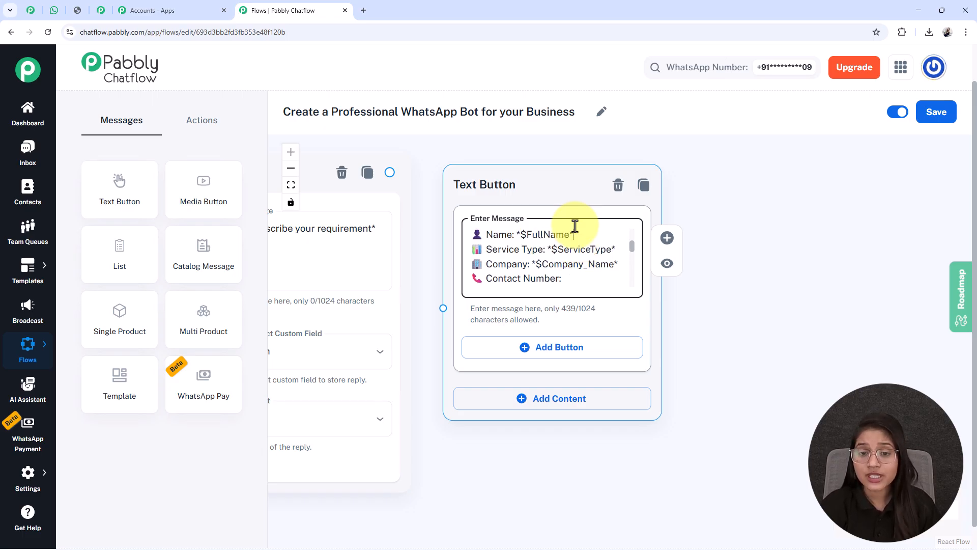
double_click(558, 264)
key(Down)
key(Down)
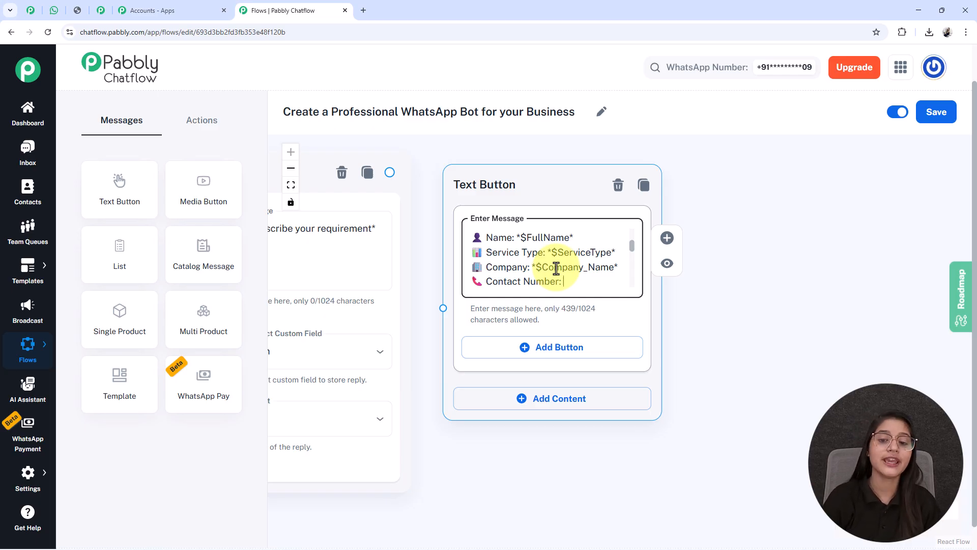
Review the ServiceType Contact Custom Field nodes and the four Question nodes whose custom fields supply the confirmation message's variables
scroll(556, 268, down, 6)
scroll(554, 382, down, 4)
drag(495, 407, 783, 368)
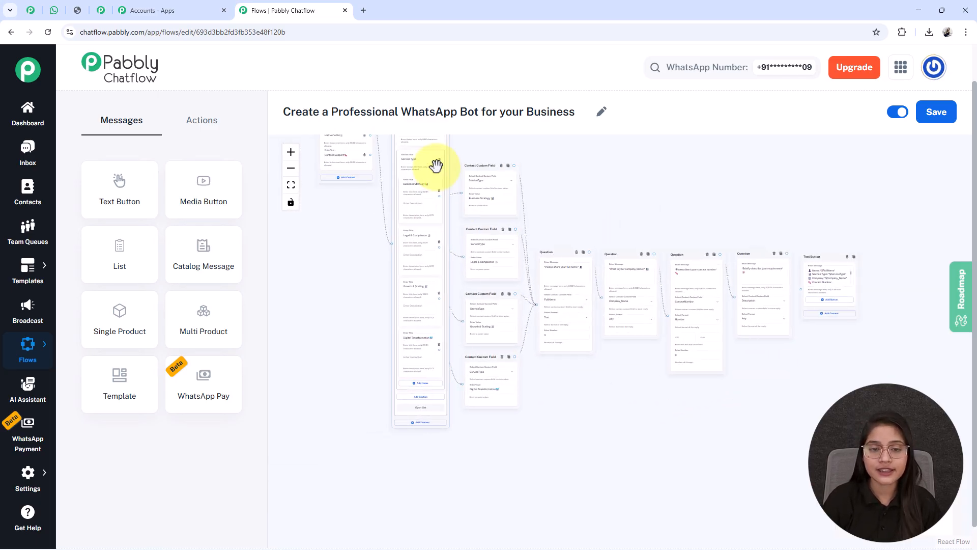
scroll(488, 377, up, 5)
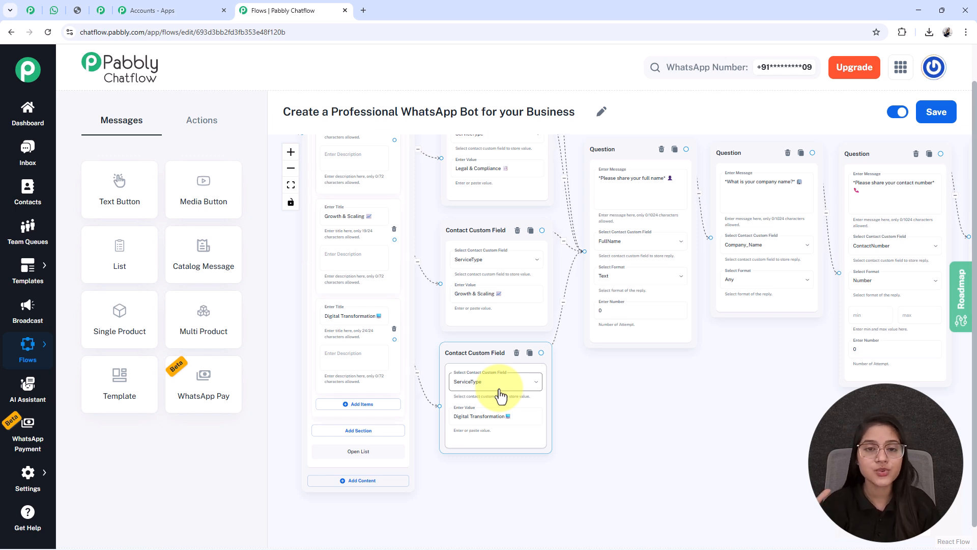
drag(765, 397, 227, 374)
drag(586, 371, 496, 430)
scroll(606, 378, up, 5)
drag(601, 358, 582, 529)
double_click(556, 256)
scroll(557, 254, down, 3)
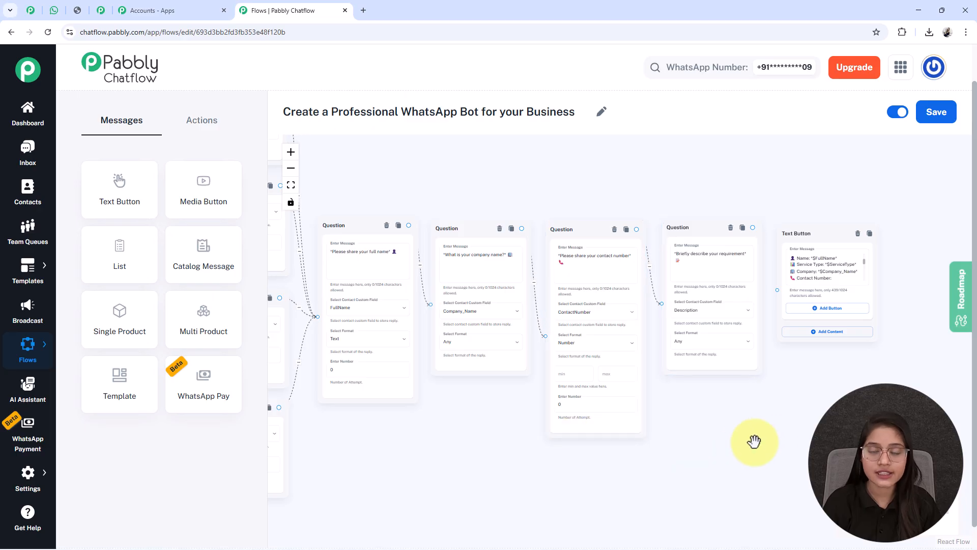
drag(752, 442, 696, 437)
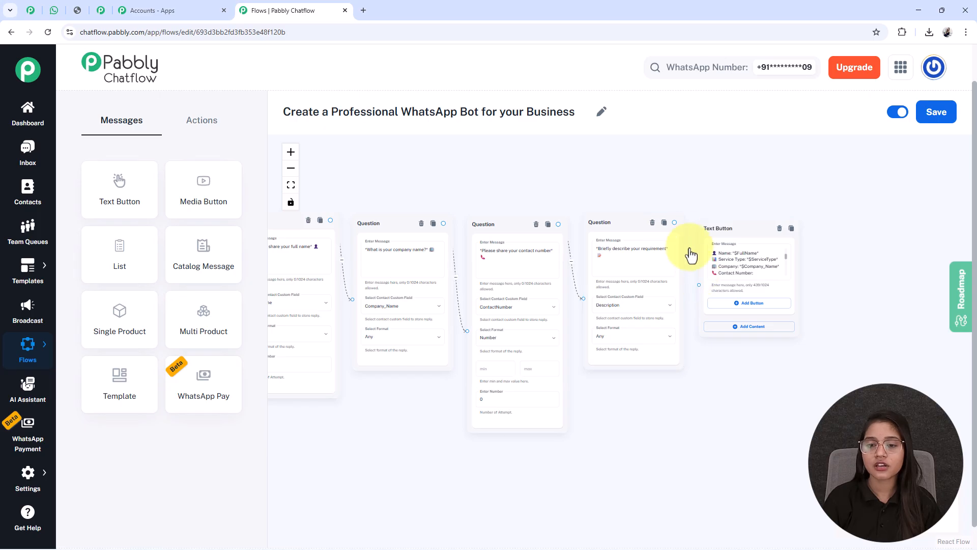
Link the Our Services button to a new Text Button node and fill its message with the service descriptions, including Digital Transformation
scroll(873, 180, down, 5)
scroll(445, 218, up, 5)
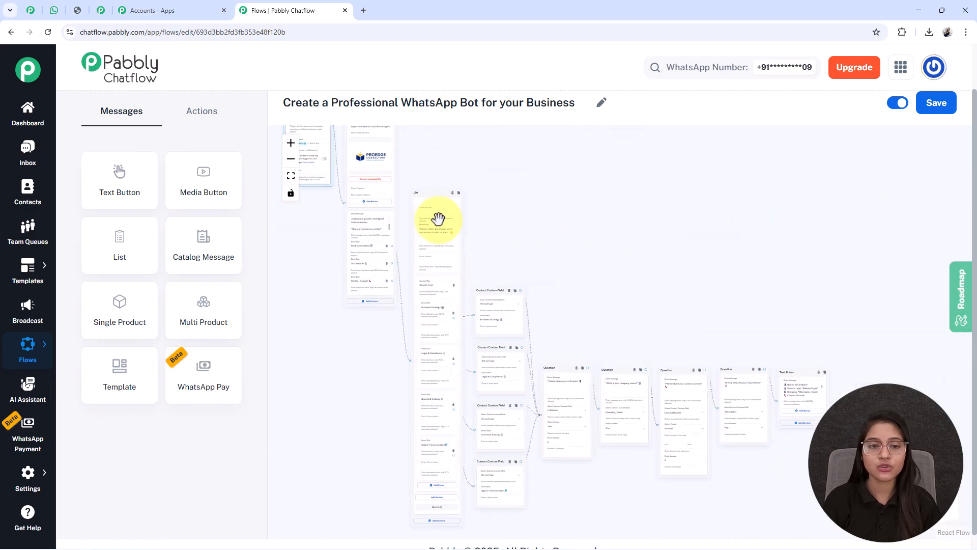
click(318, 294)
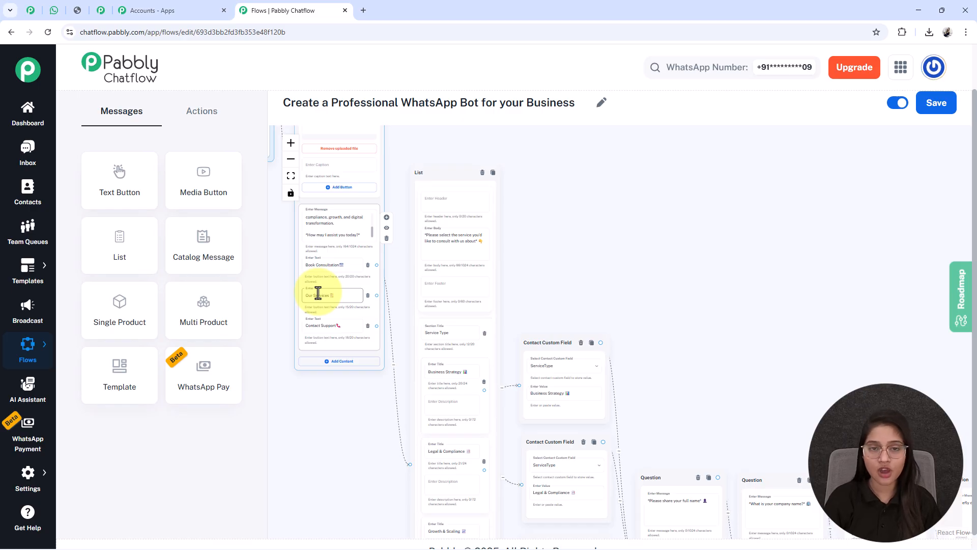
scroll(318, 295, up, 2)
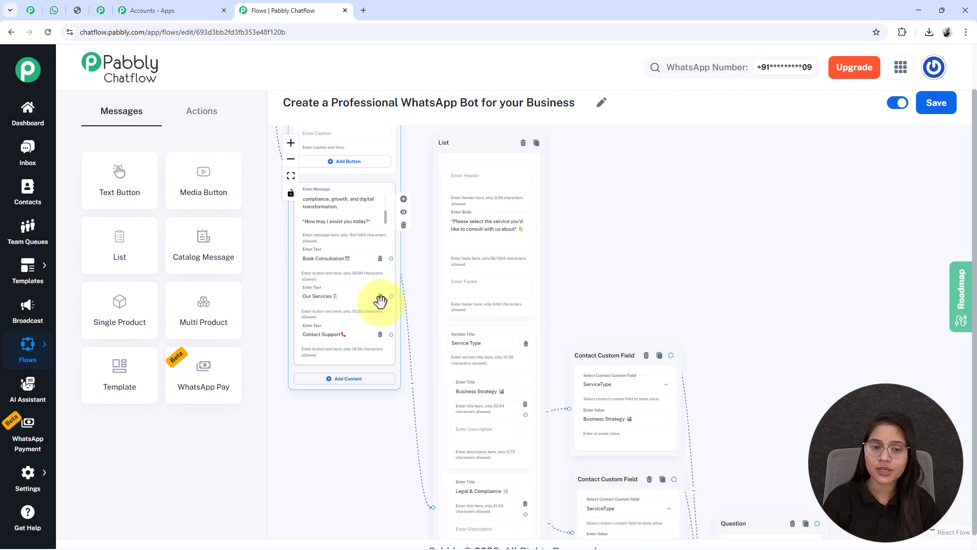
drag(391, 296, 597, 204)
click(672, 231)
drag(752, 342, 697, 361)
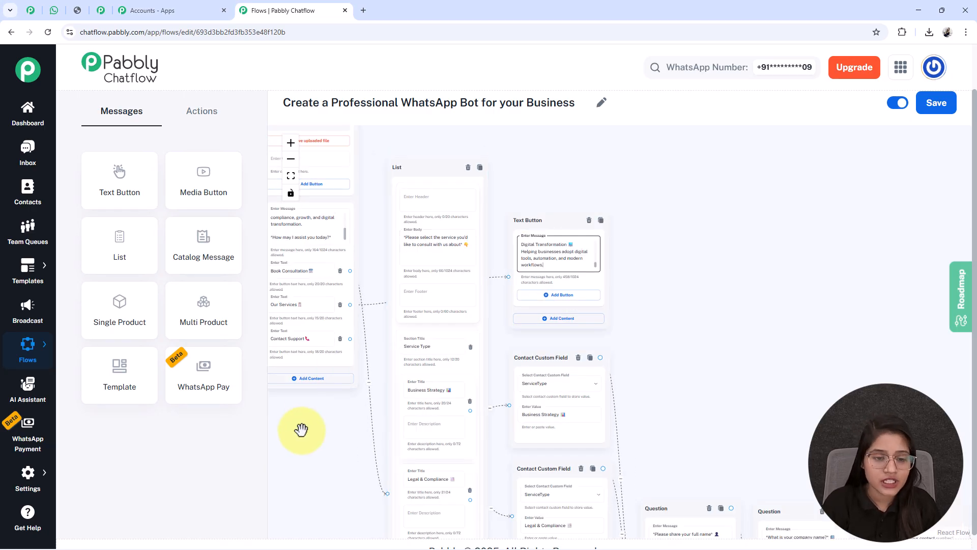
Link the Contact Support button to a new Text Button node and paste in the message with the support phone number and e-mail
drag(319, 394, 382, 396)
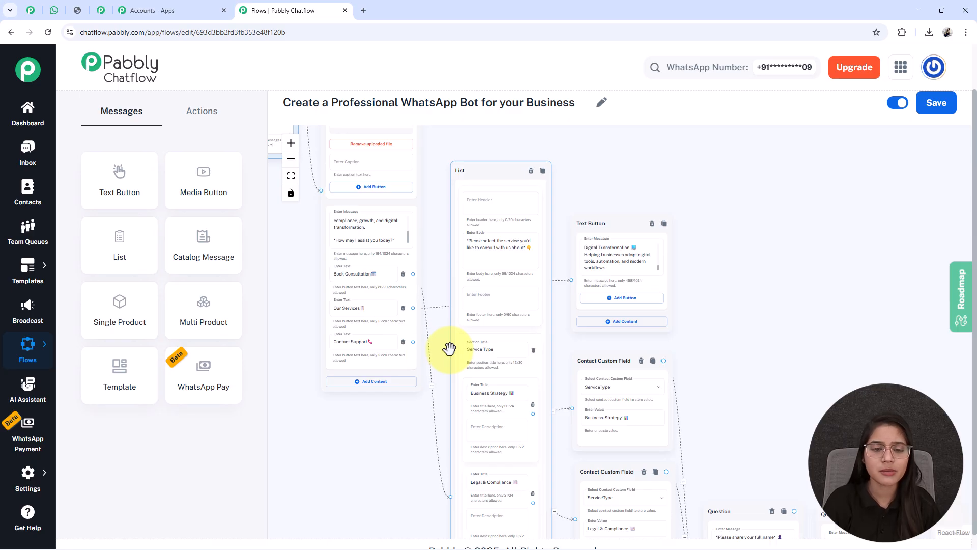
click(413, 342)
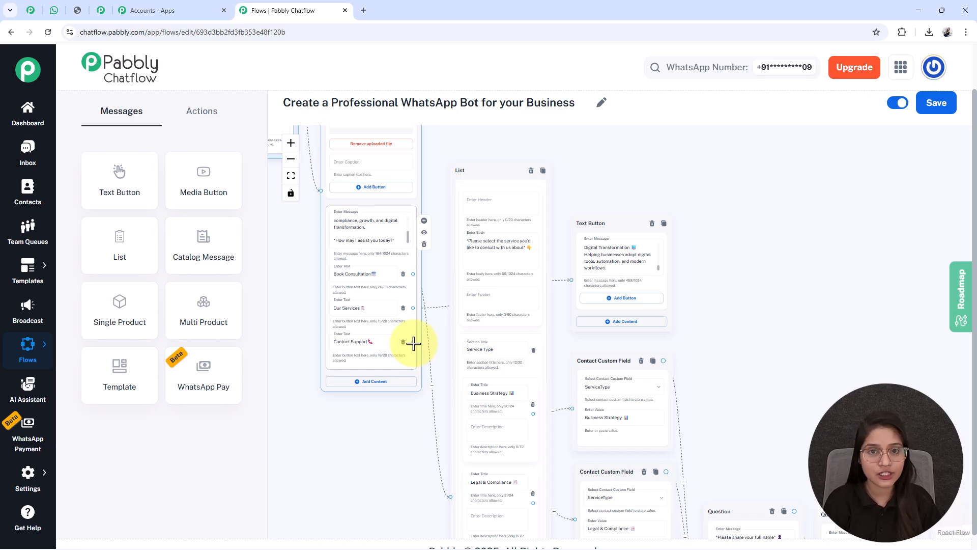
drag(413, 343, 731, 335)
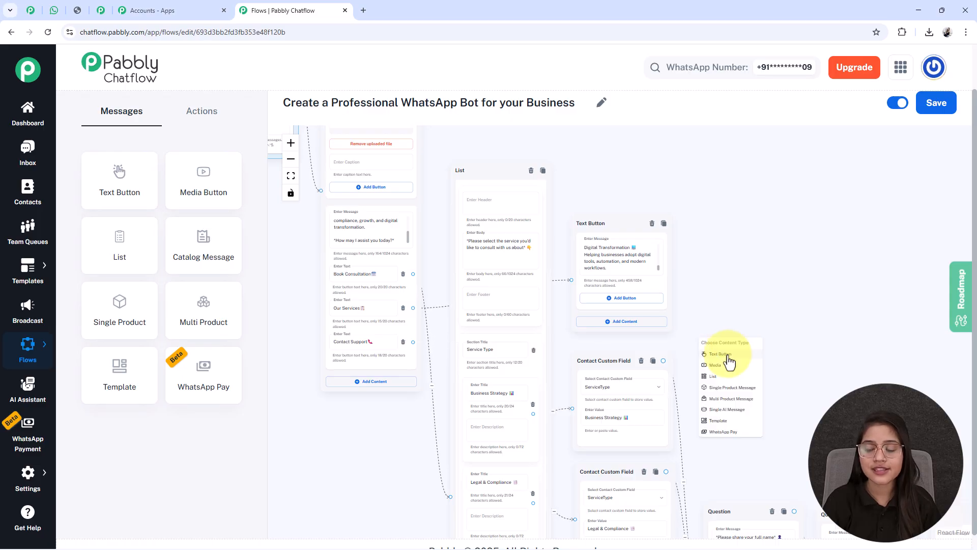
click(729, 356)
drag(681, 285, 569, 212)
scroll(674, 283, up, 5)
drag(674, 328, 757, 270)
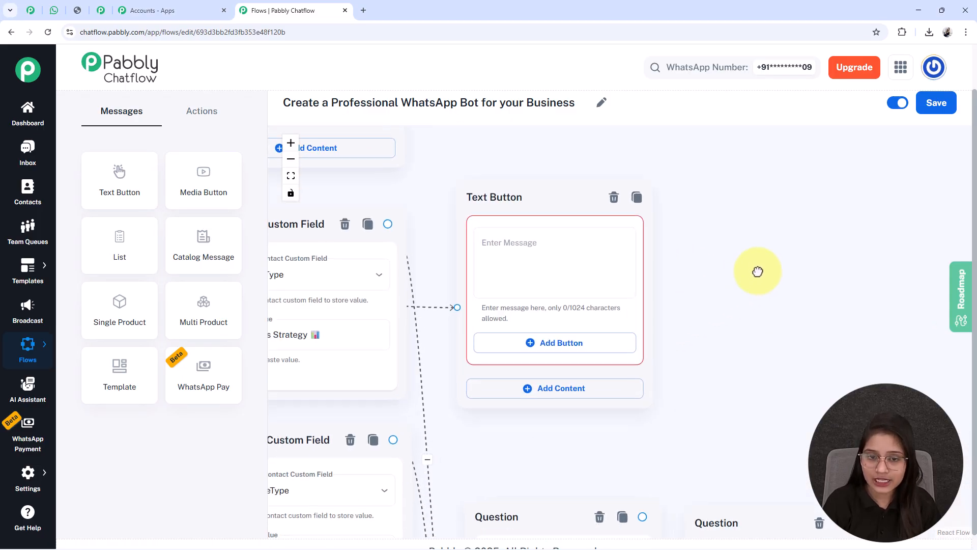
click(609, 290)
key(ctrl+v)
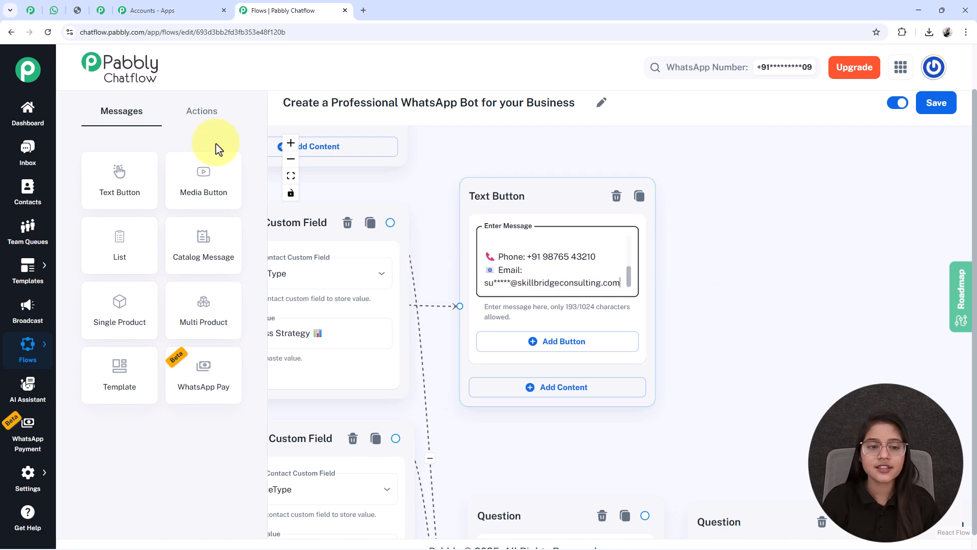
Save the complete flow and check the consultation conversation in WhatsApp Web before returning to Pabbly Chatflow
click(290, 175)
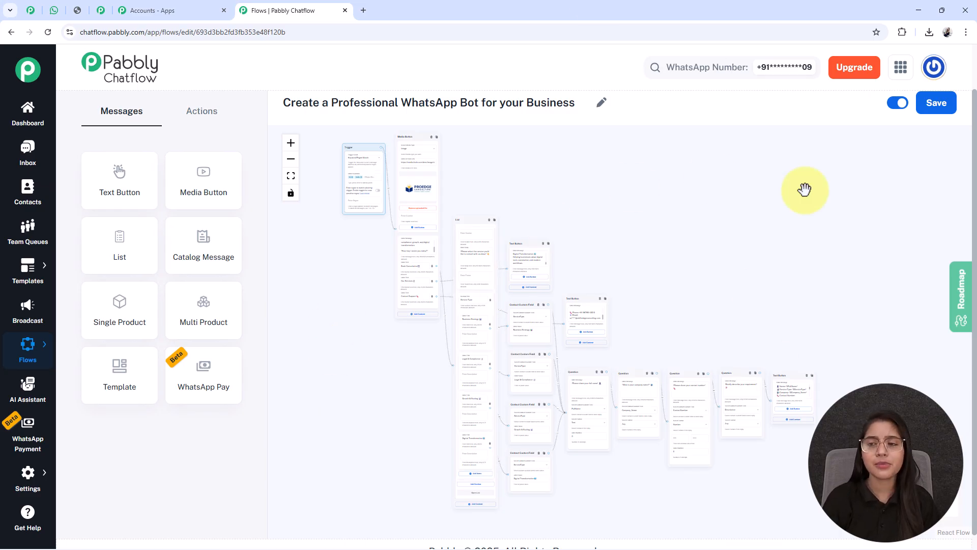
click(923, 105)
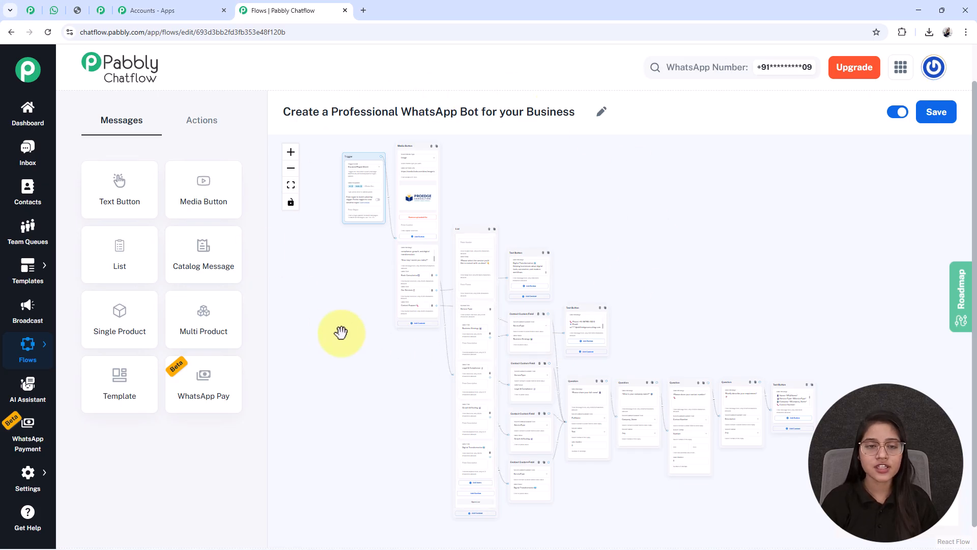
click(54, 11)
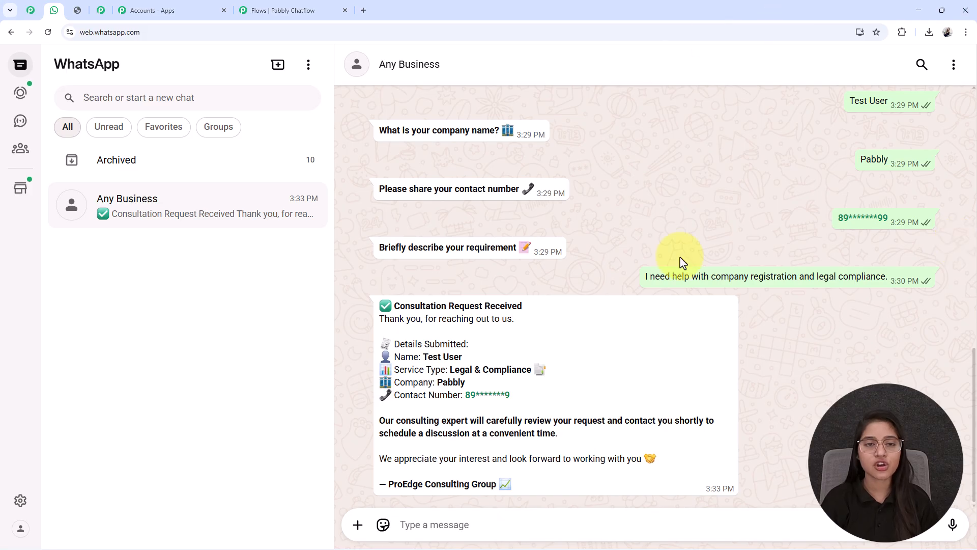
click(256, 11)
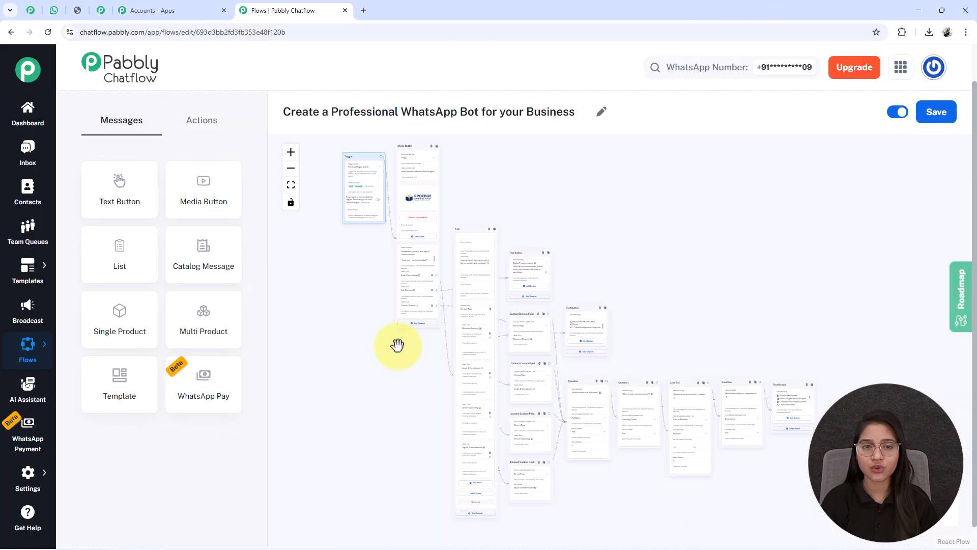